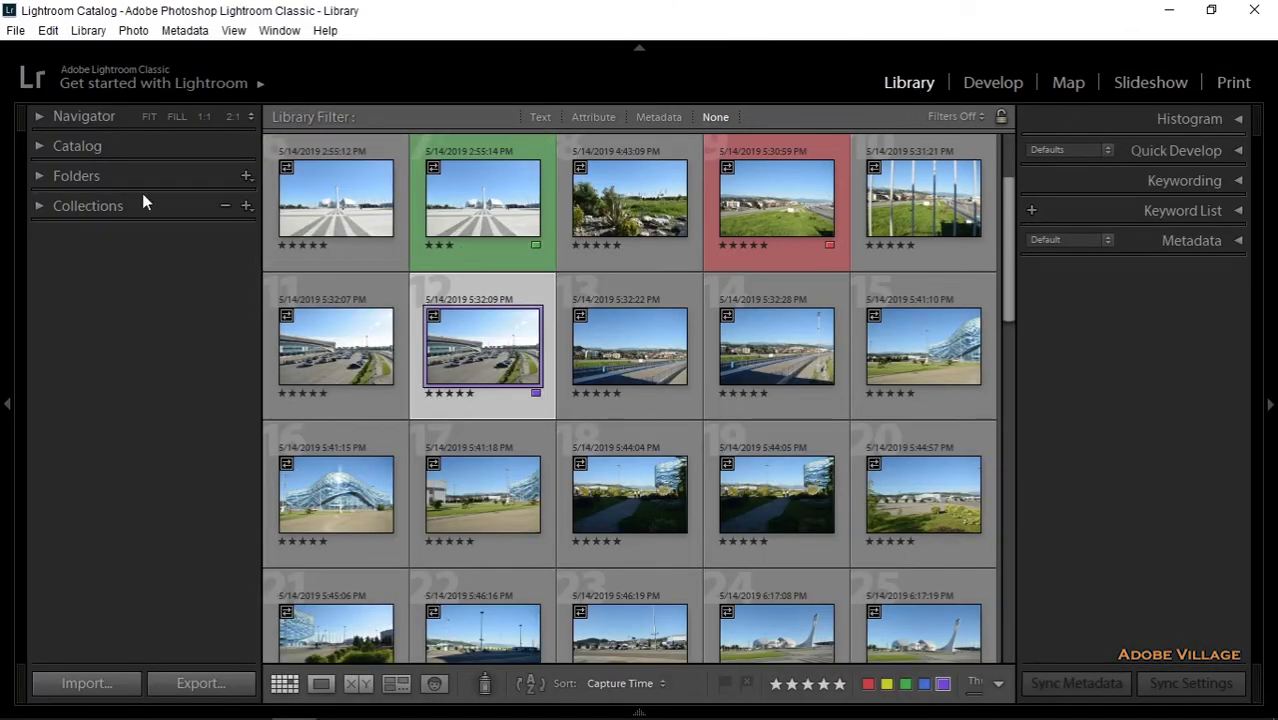
- Show the Collections list and the Navigator preview one after the other, collapsing each again
{"action": "left_click", "coordinate": [43, 203]}
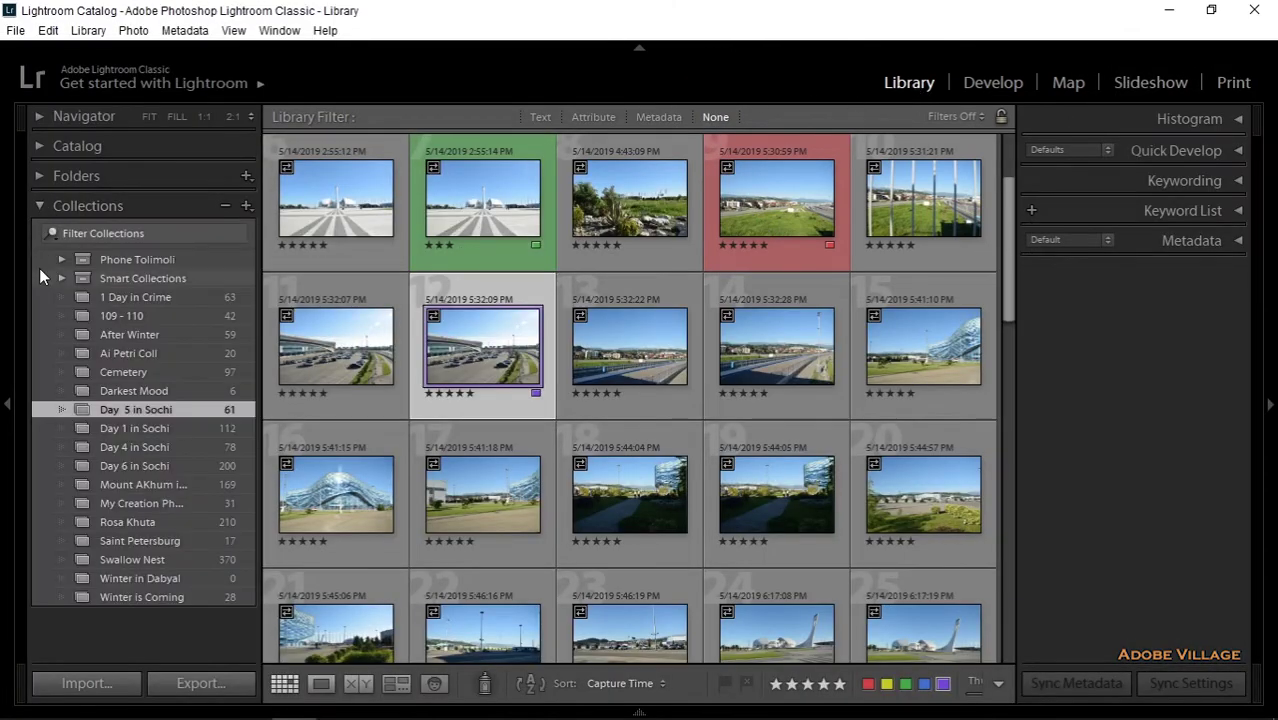
{"action": "left_click", "coordinate": [39, 204]}
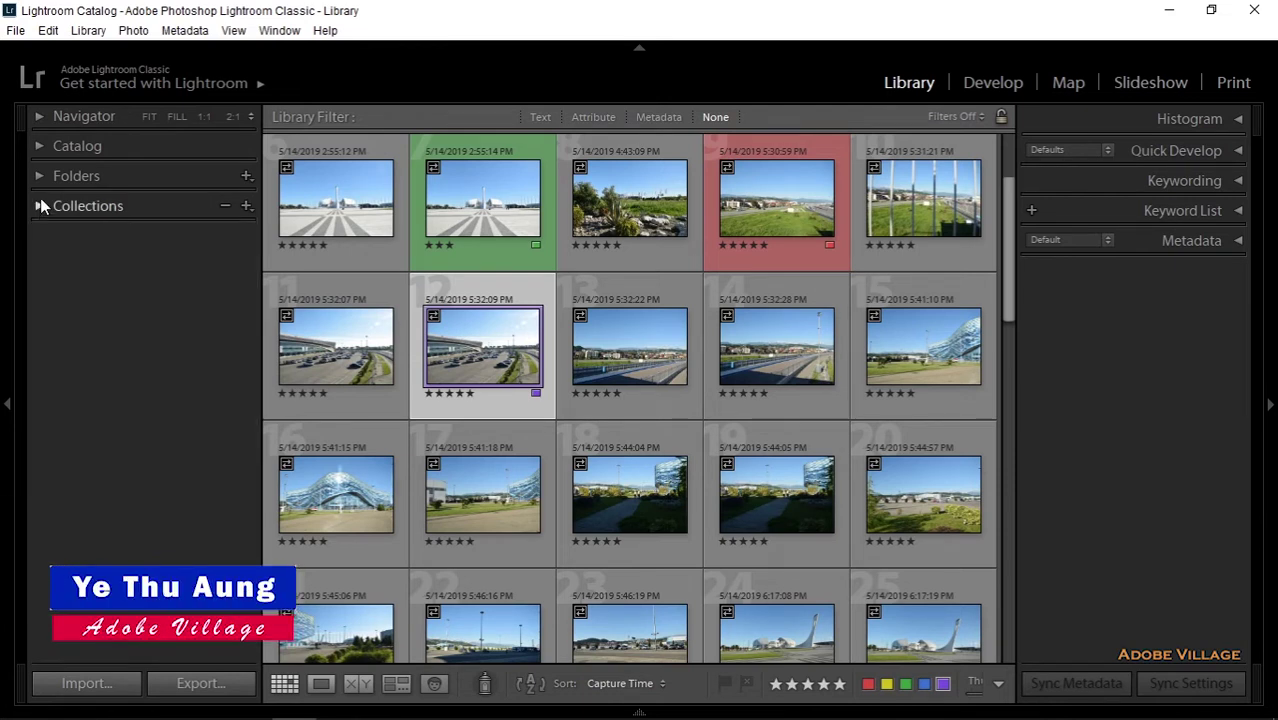
{"action": "left_click", "coordinate": [43, 116]}
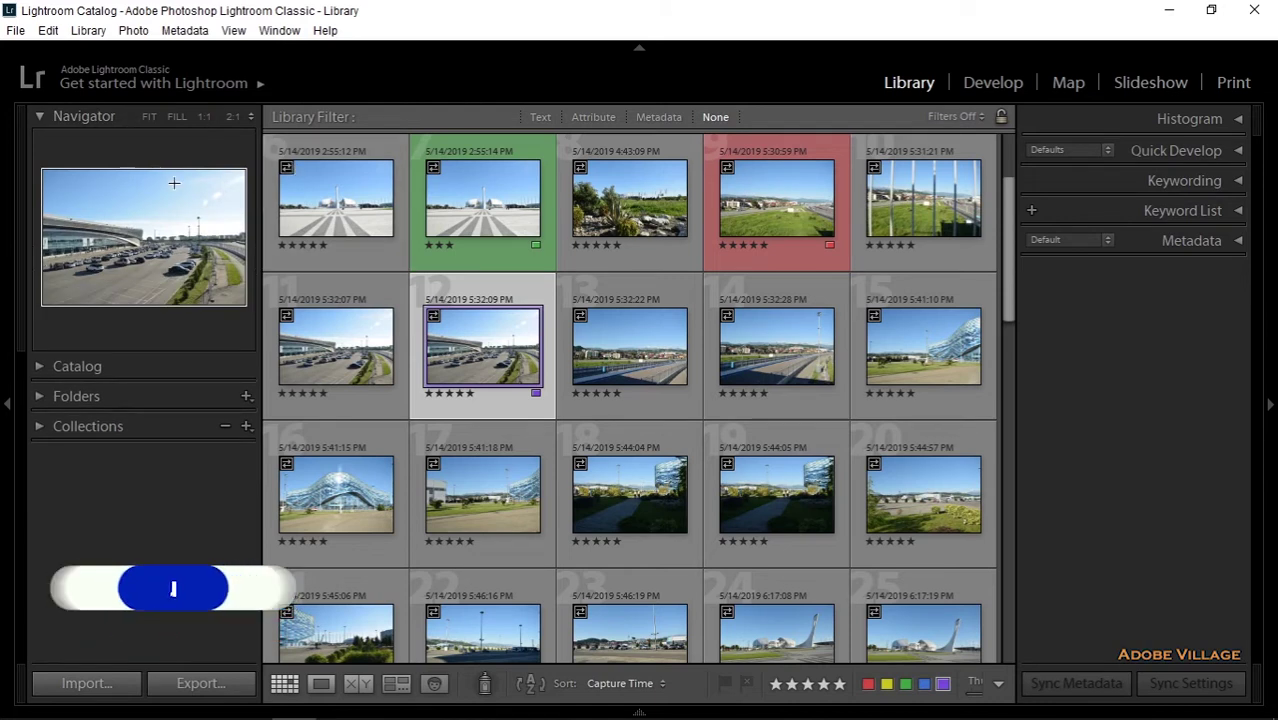
{"action": "left_click", "coordinate": [44, 122]}
- Expand the Catalog contents and open the first photo of the grid in Loupe view
{"action": "key", "text": "Home"}
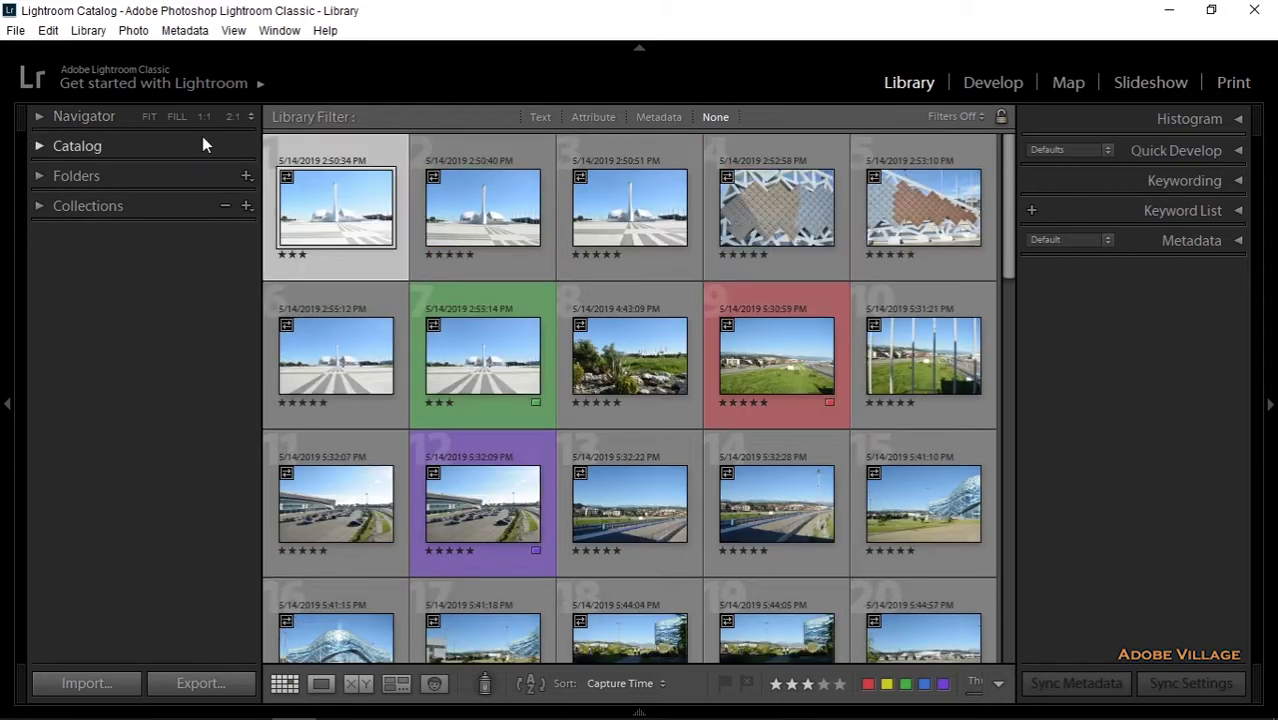
{"action": "left_click", "coordinate": [45, 145]}
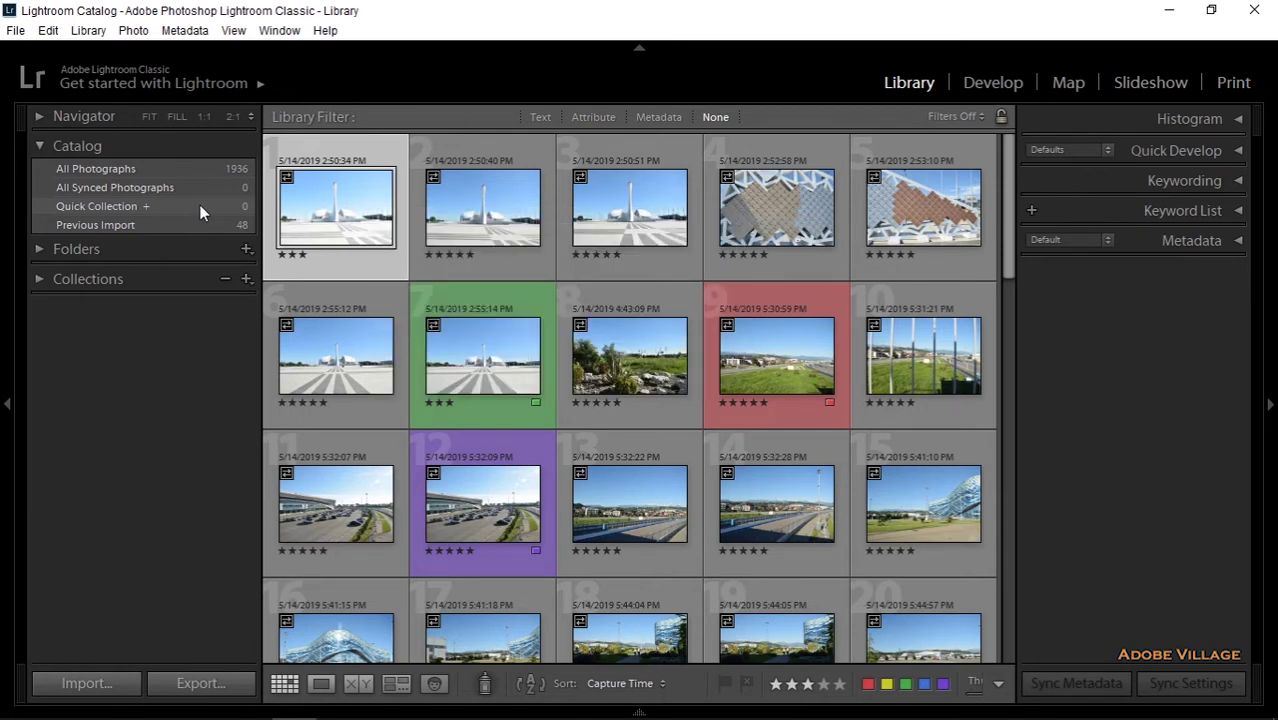
{"action": "mouse_move", "coordinate": [326, 220]}
{"action": "double_click", "coordinate": [325, 228]}
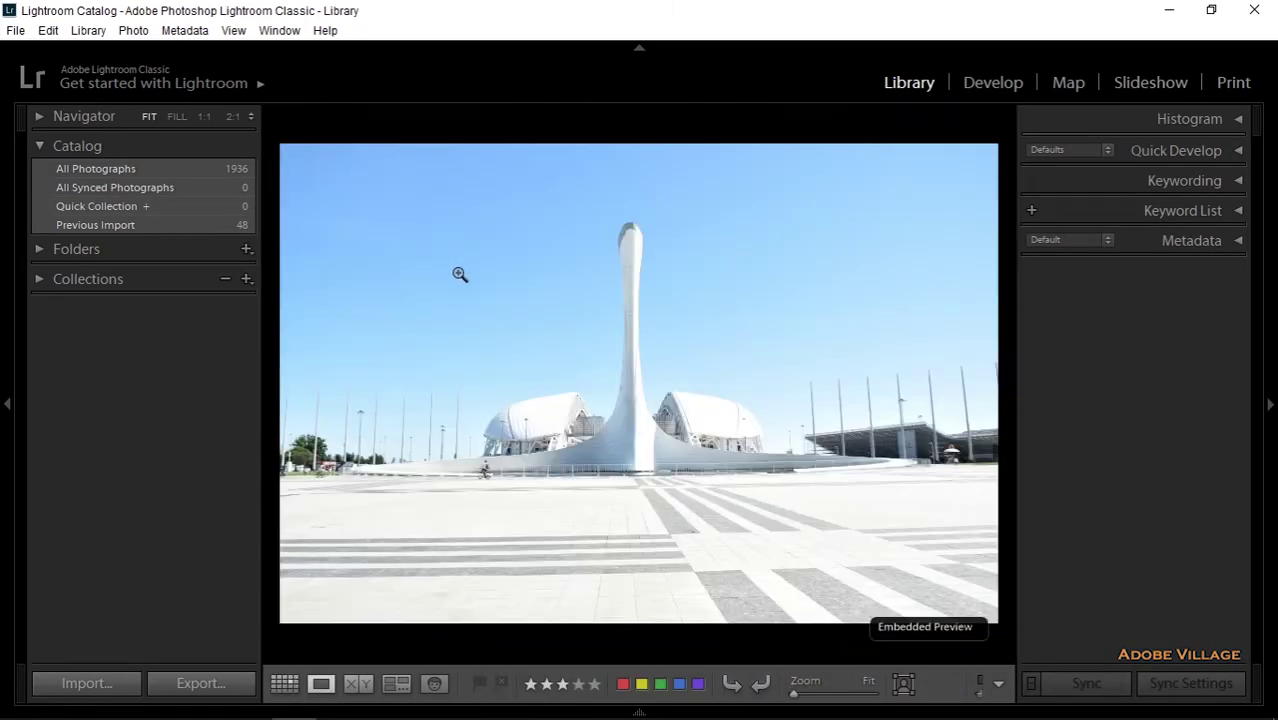
- Add the first four photos to the Quick Collection one by one, and return to Grid view
{"action": "key", "text": "b"}
{"action": "key", "text": "Right"}
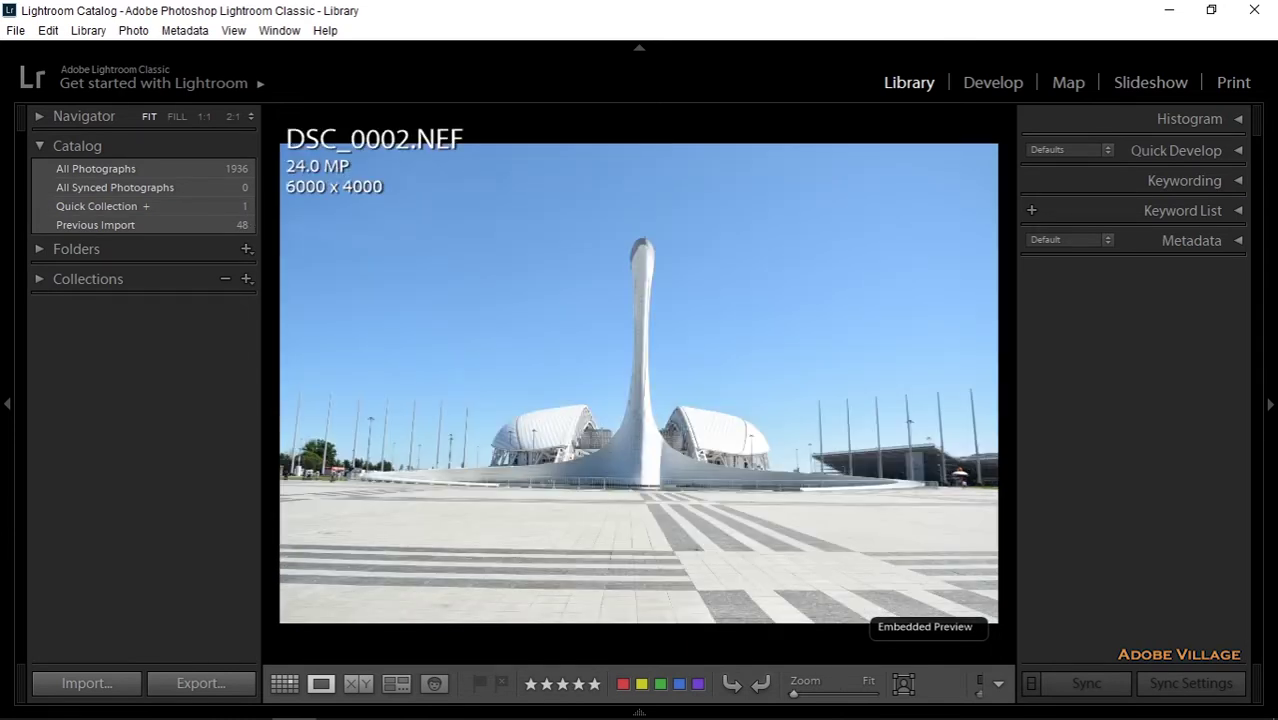
{"action": "key", "text": "b"}
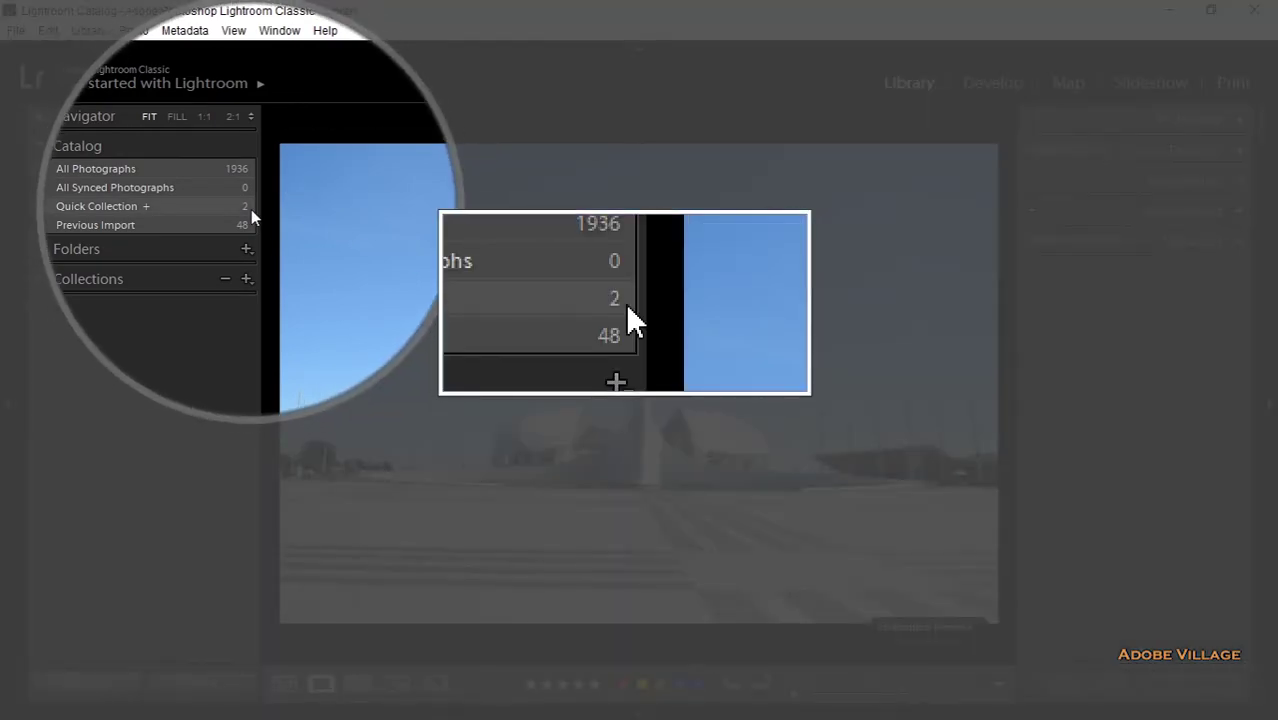
{"action": "key", "text": "Right"}
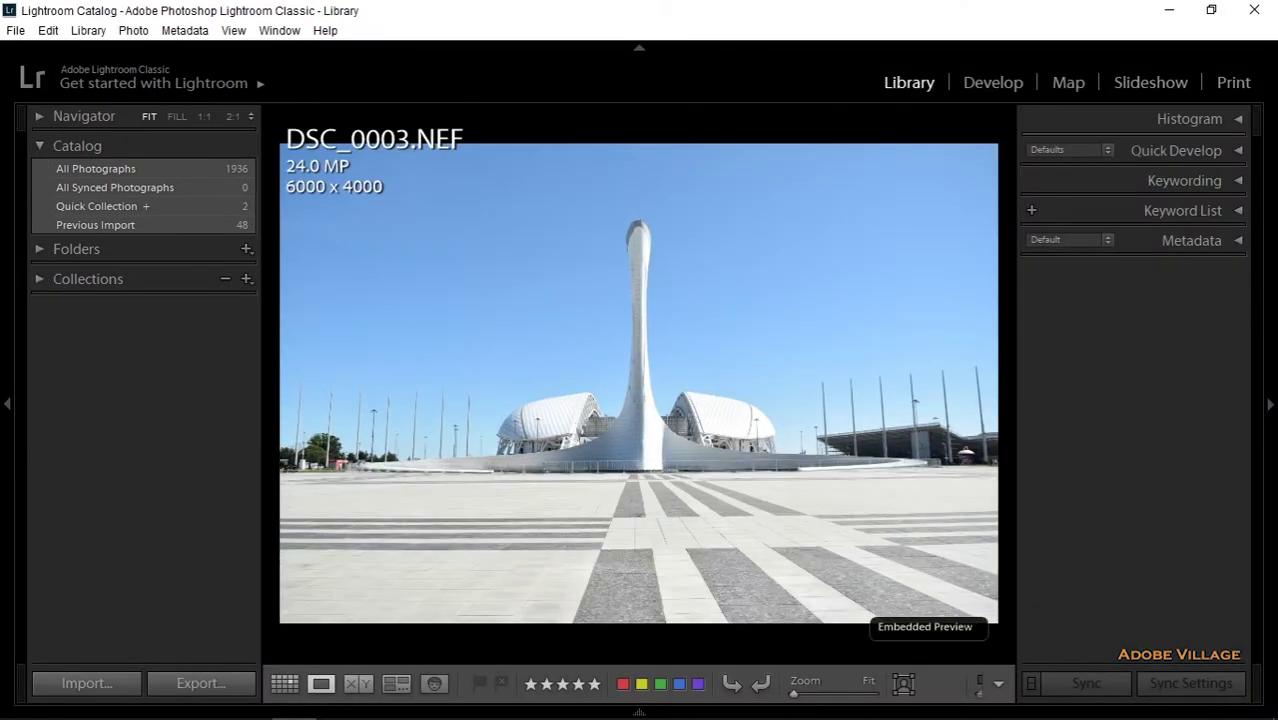
{"action": "key", "text": "b"}
{"action": "key", "text": "Right"}
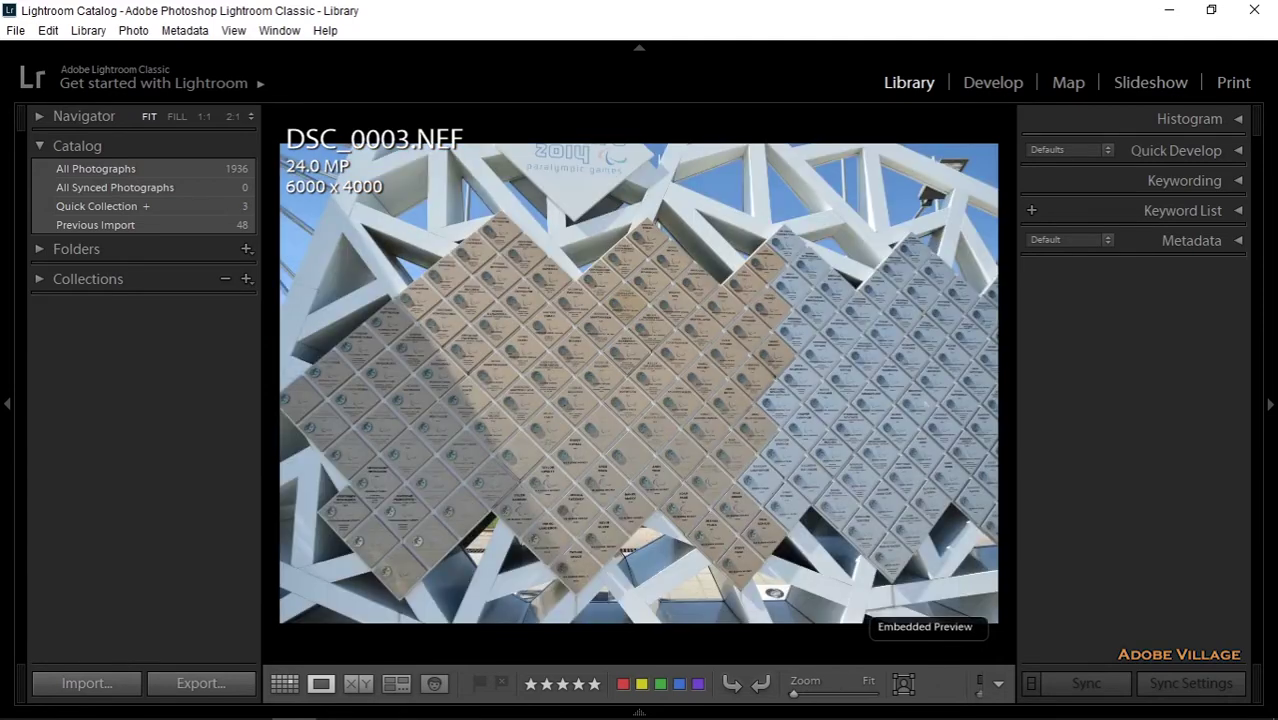
{"action": "key", "text": "b"}
{"action": "key", "text": "g"}
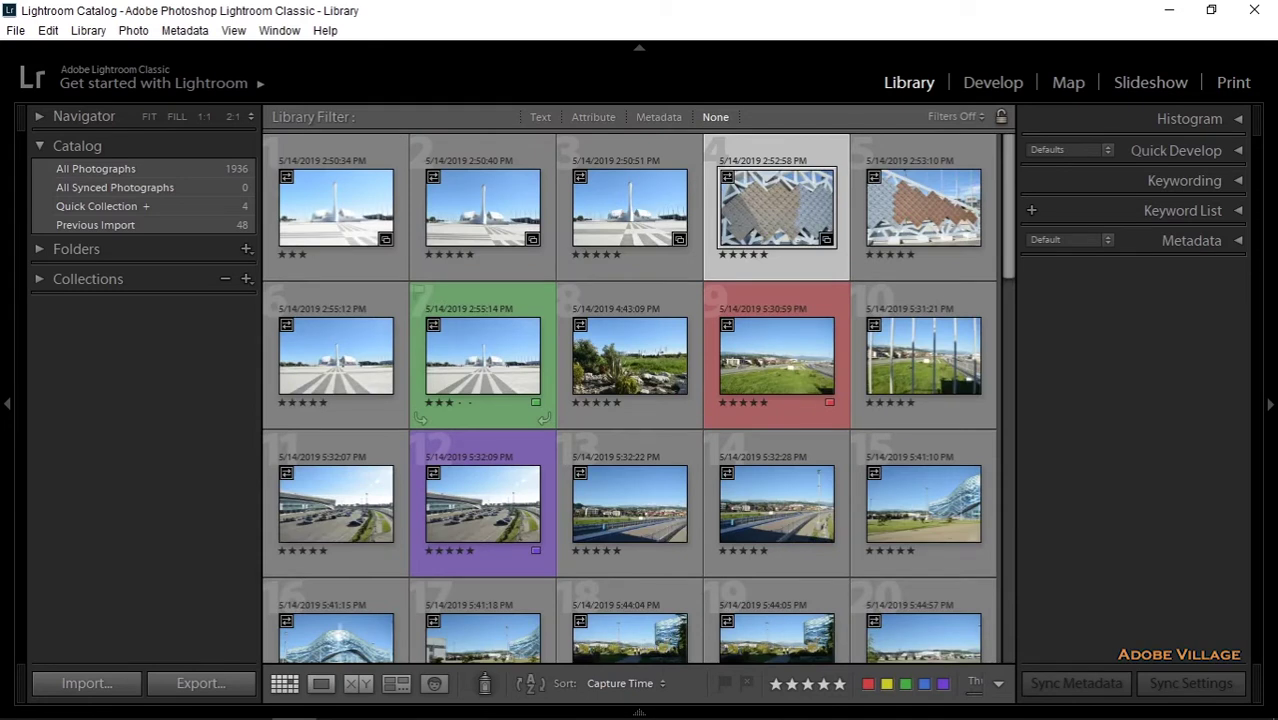
- Remove the second photo from the Quick Collection while advancing to the next photo, and return to Grid view
{"action": "double_click", "coordinate": [473, 230]}
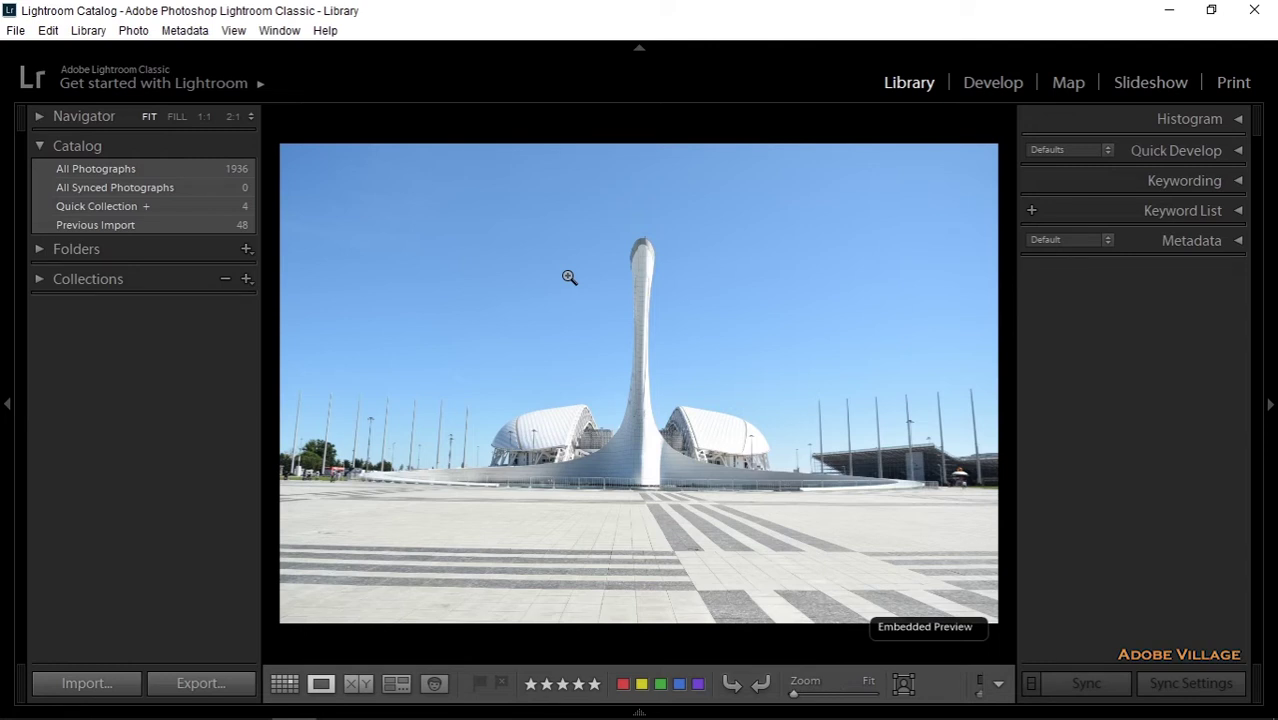
{"action": "key", "text": "shift+b"}
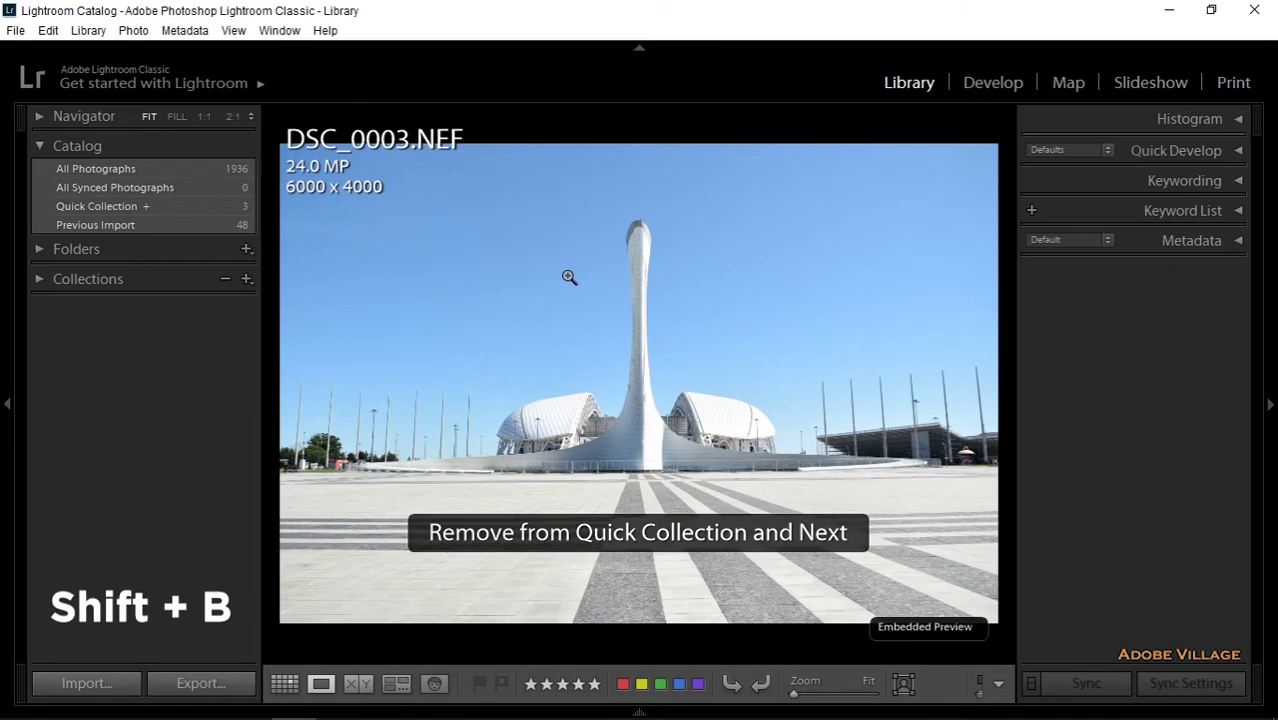
{"action": "key", "text": "g"}
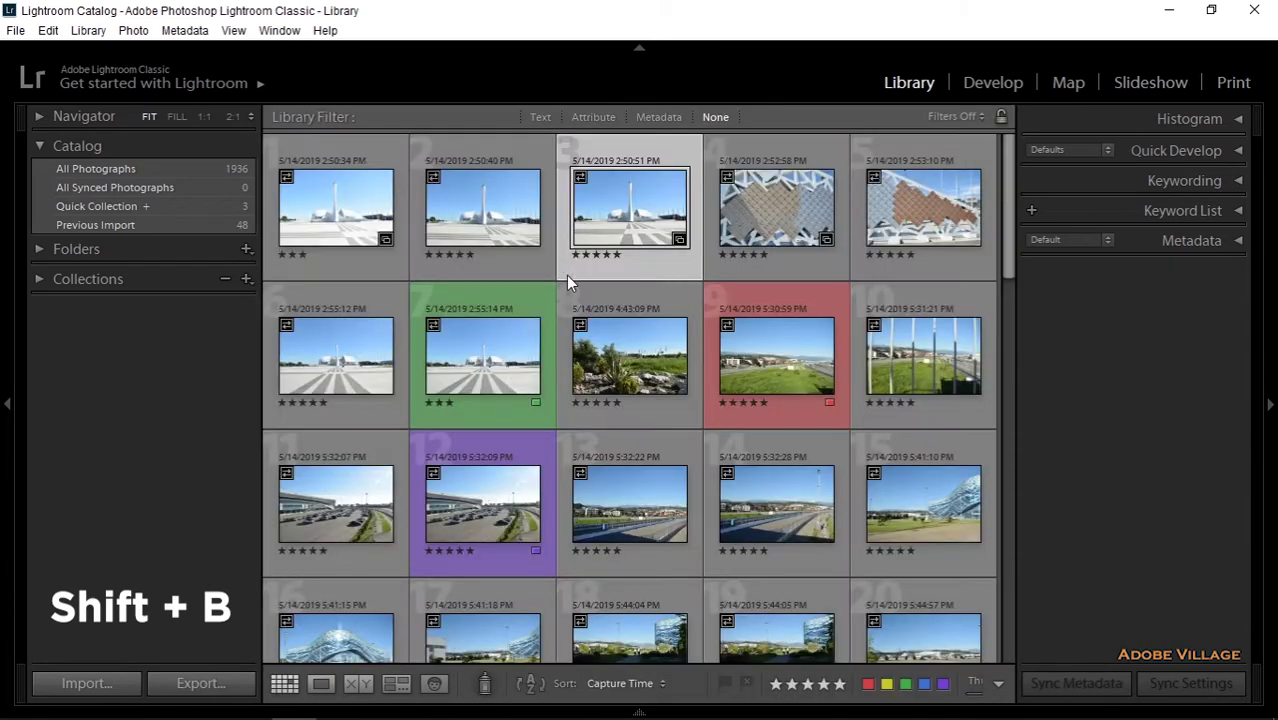
- Open the green-labelled photo DSC_0007.NEF in Loupe view
{"action": "left_click", "coordinate": [492, 376]}
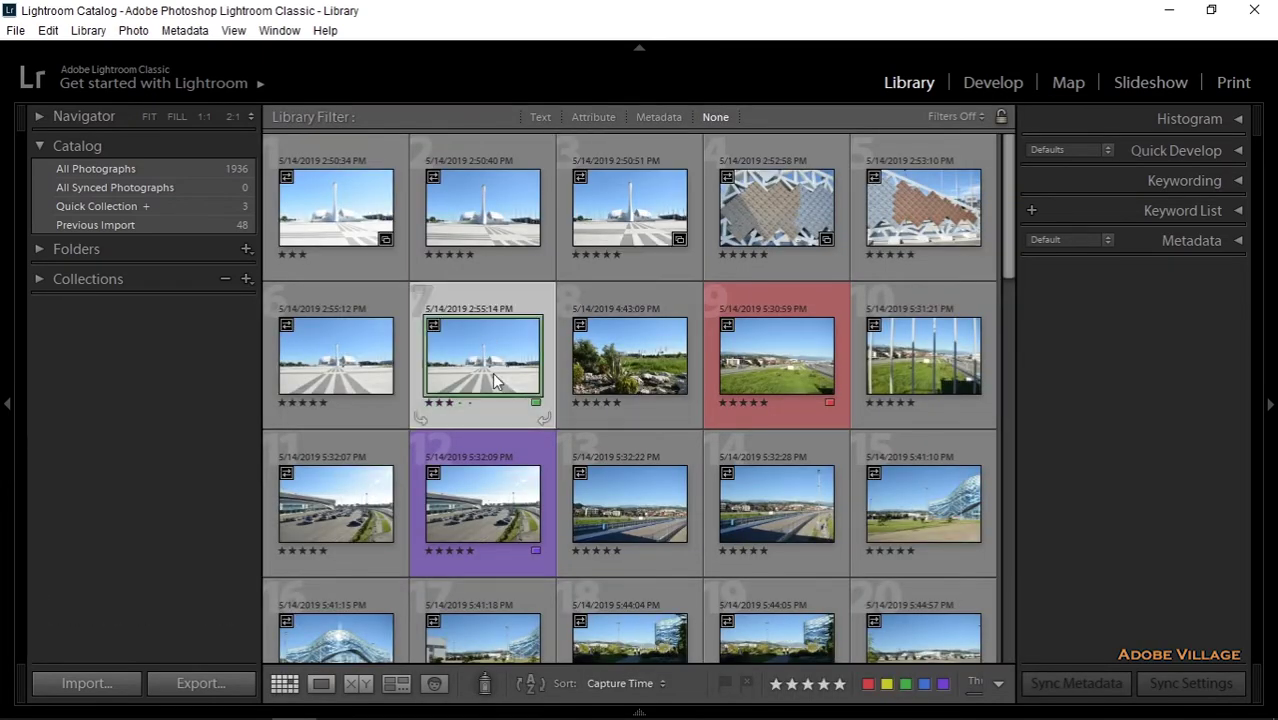
{"action": "double_click", "coordinate": [492, 372]}
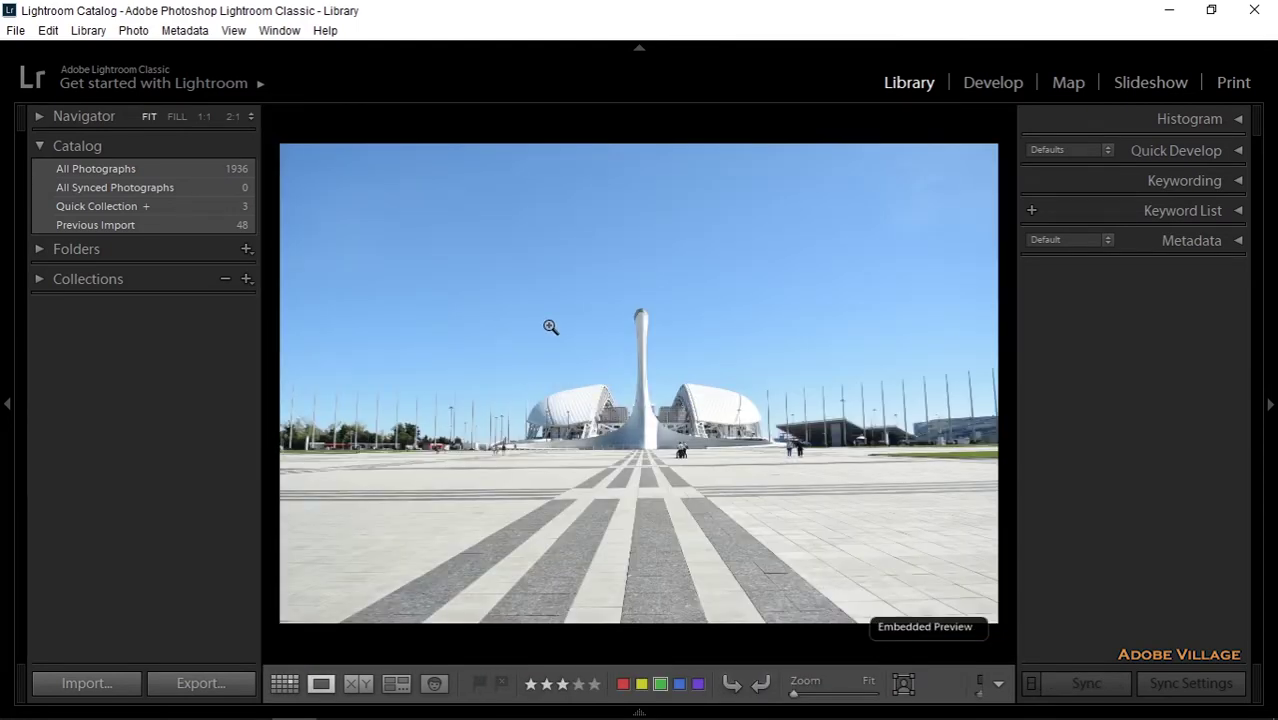
{"action": "key", "text": "Right"}
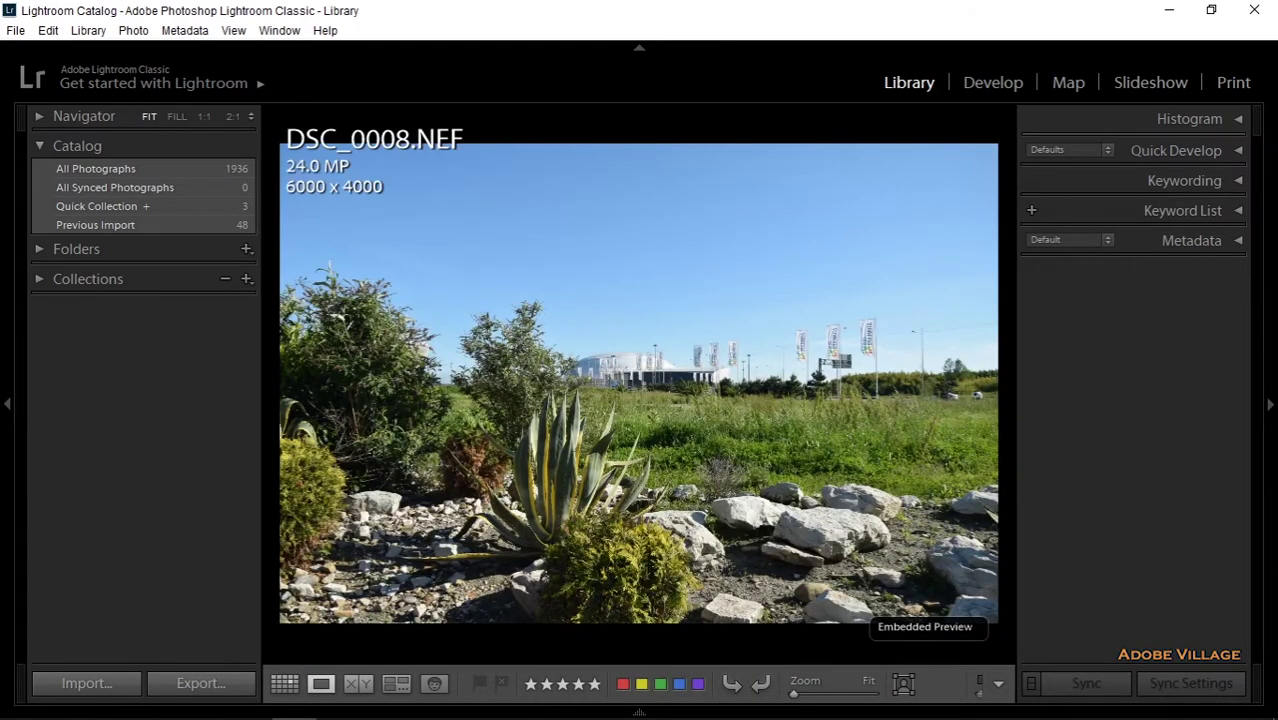
{"action": "key", "text": "Left"}
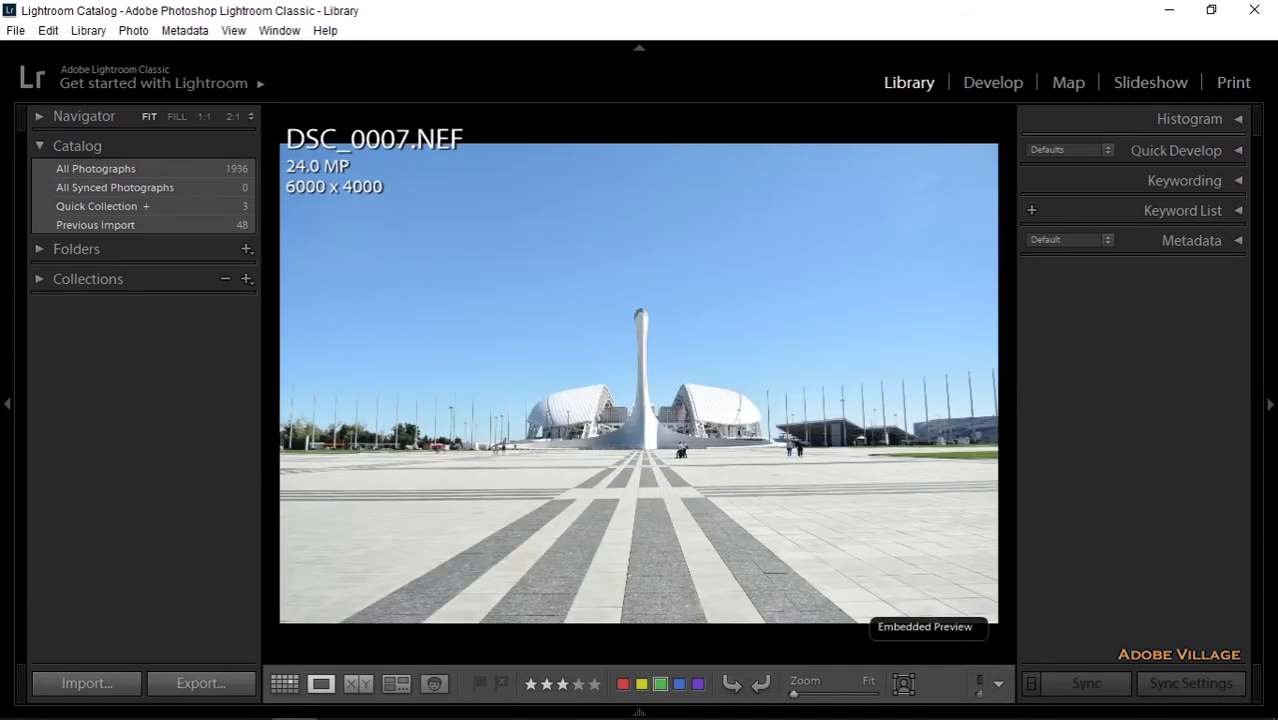
- Toggle DSC_0007.NEF in and out of the Quick Collection several times, ending with it added and the next photo shown
{"action": "key", "text": "b"}
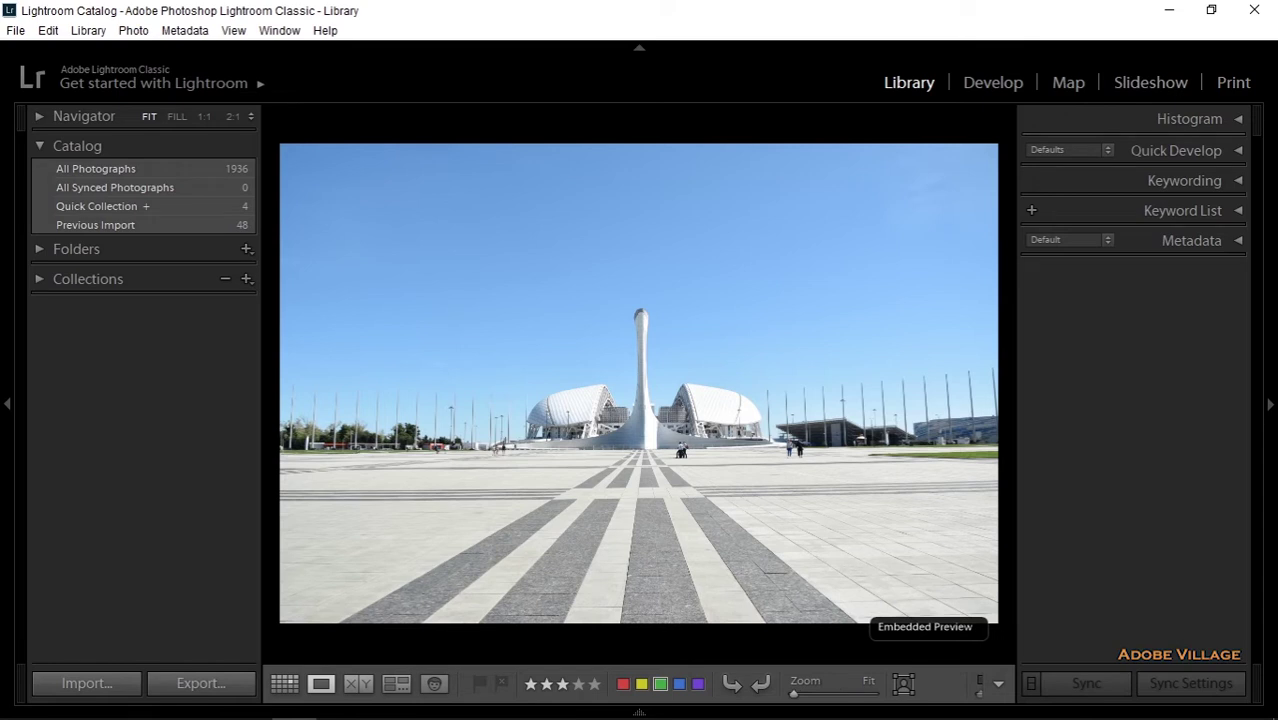
{"action": "key", "text": "b"}
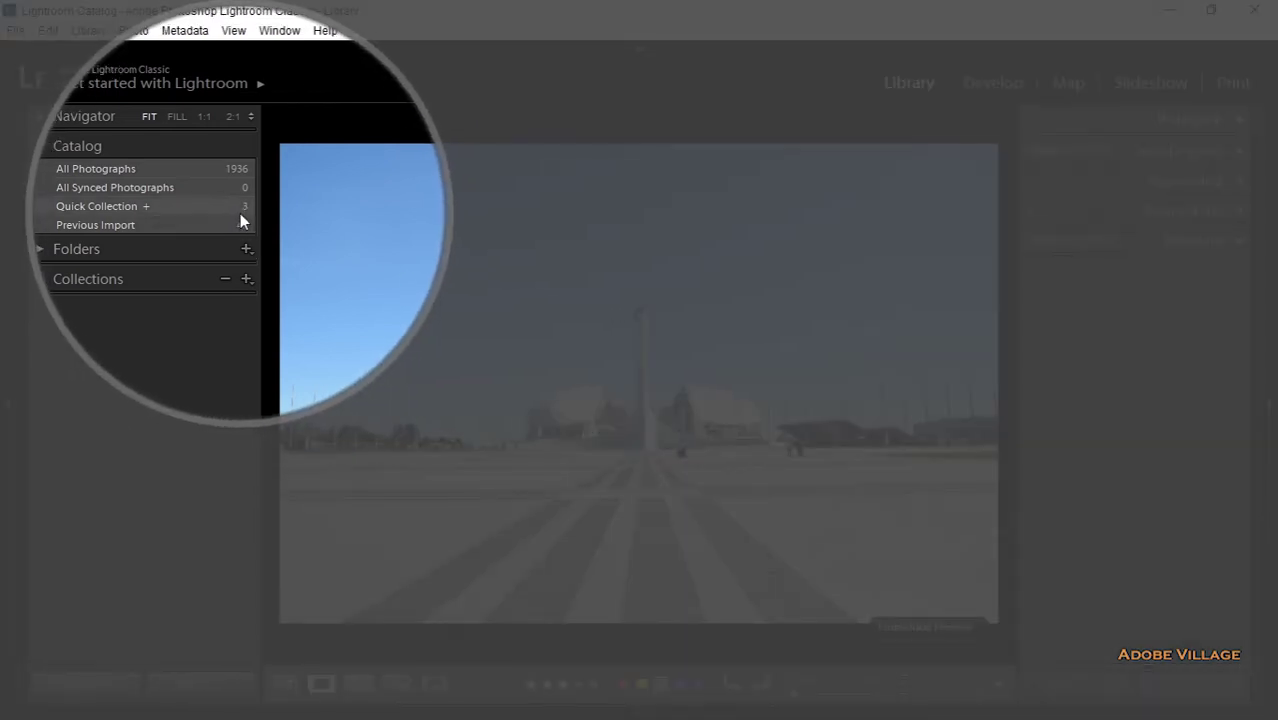
{"action": "key", "text": "b"}
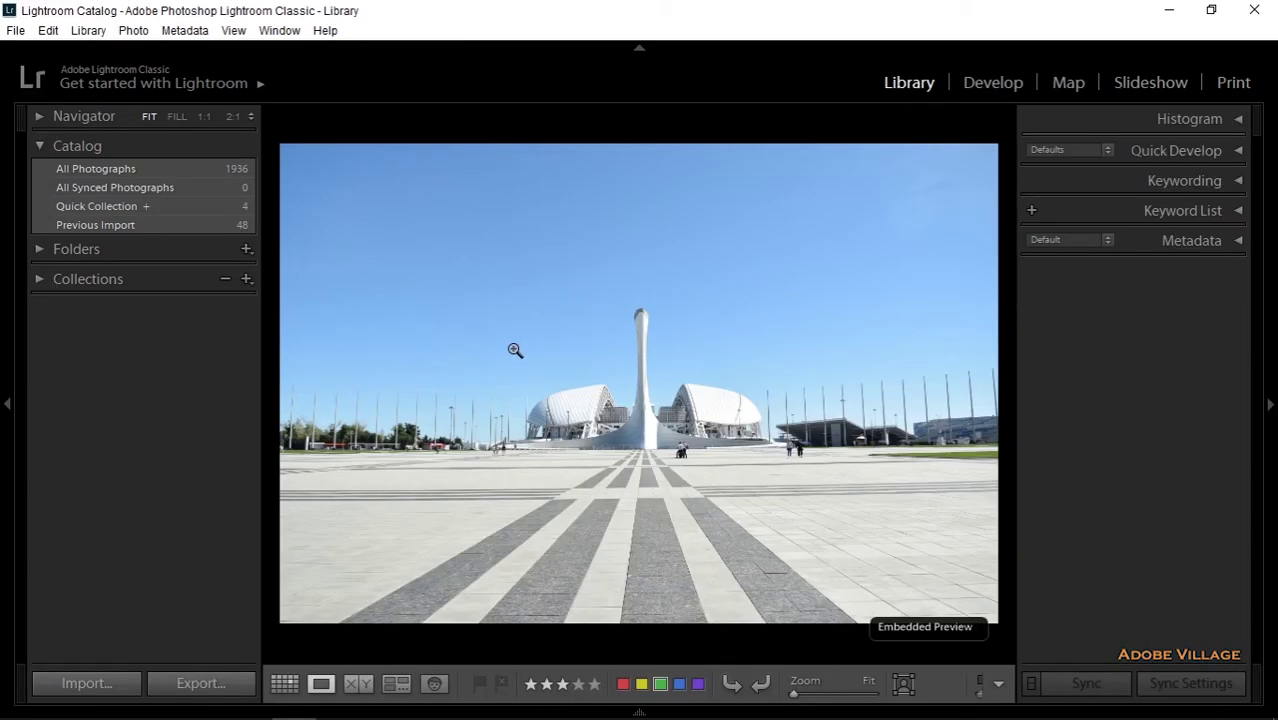
{"action": "key", "text": "b"}
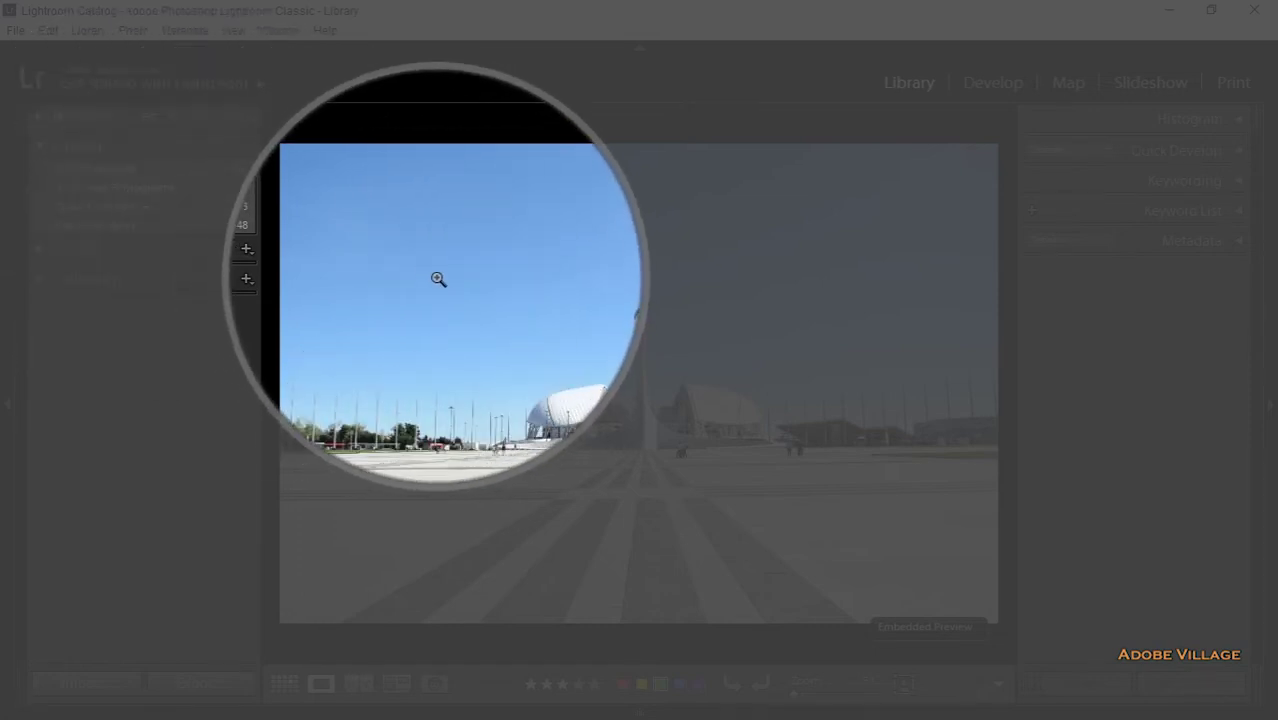
{"action": "key", "text": "b"}
{"action": "key", "text": "b"}
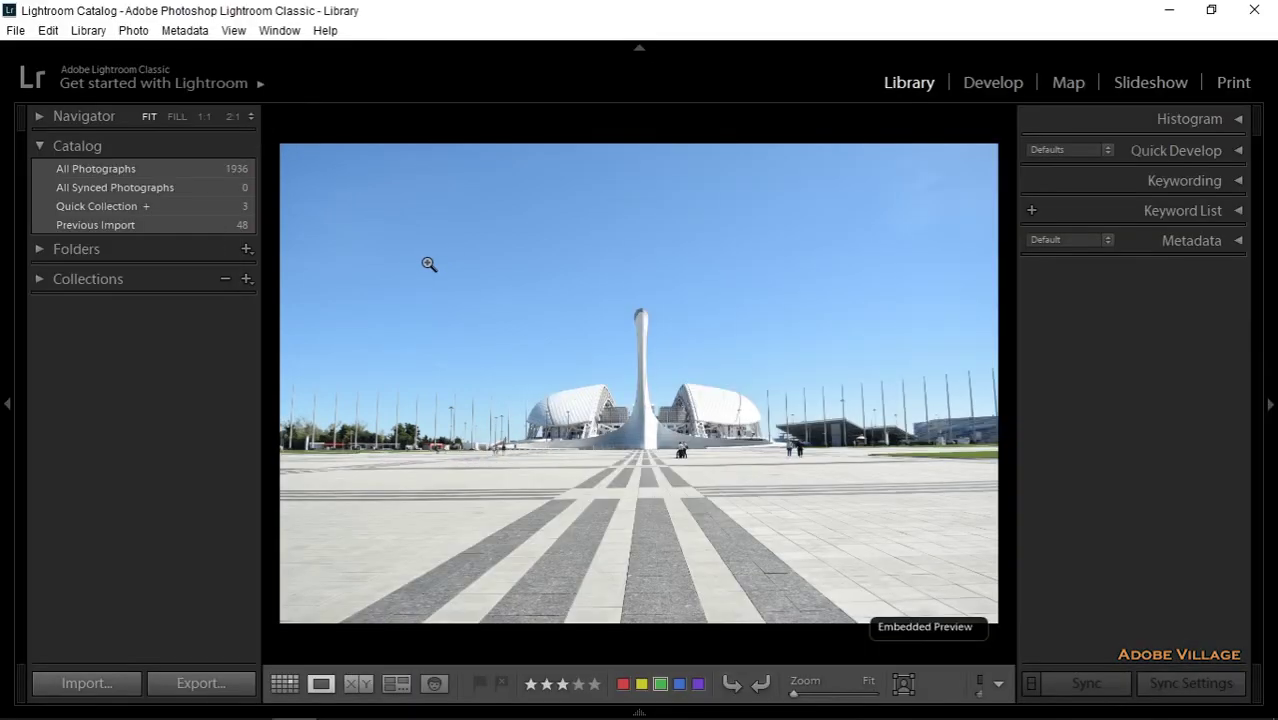
{"action": "key", "text": "shift+b"}
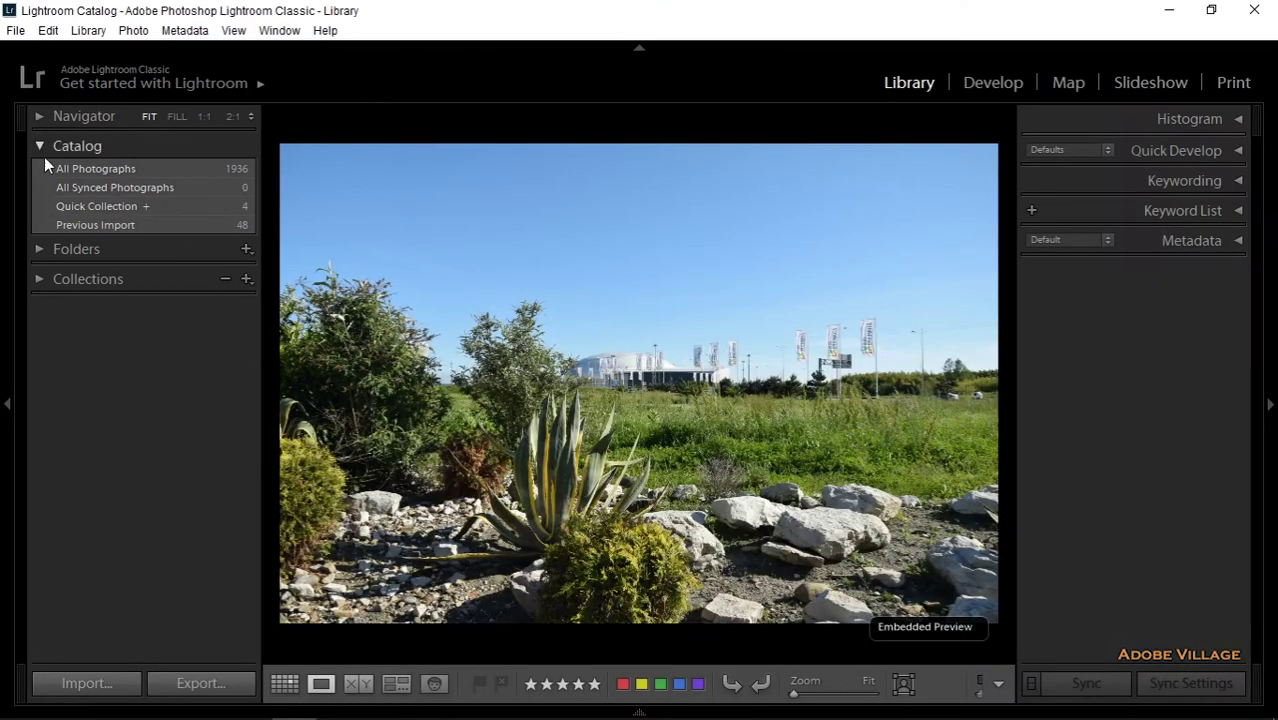
- Collapse the Catalog contents, expand the folder list and select the Mount Akum & Sochi folder
{"action": "left_click", "coordinate": [41, 155]}
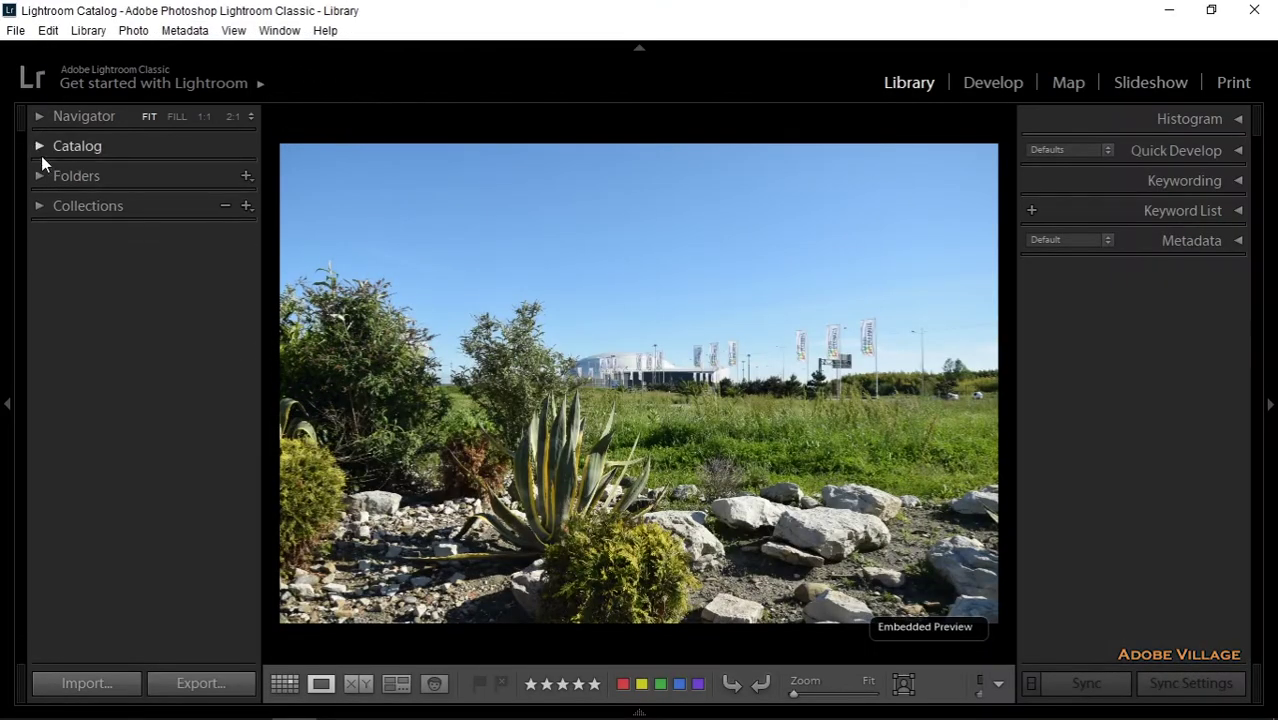
{"action": "left_click", "coordinate": [41, 177]}
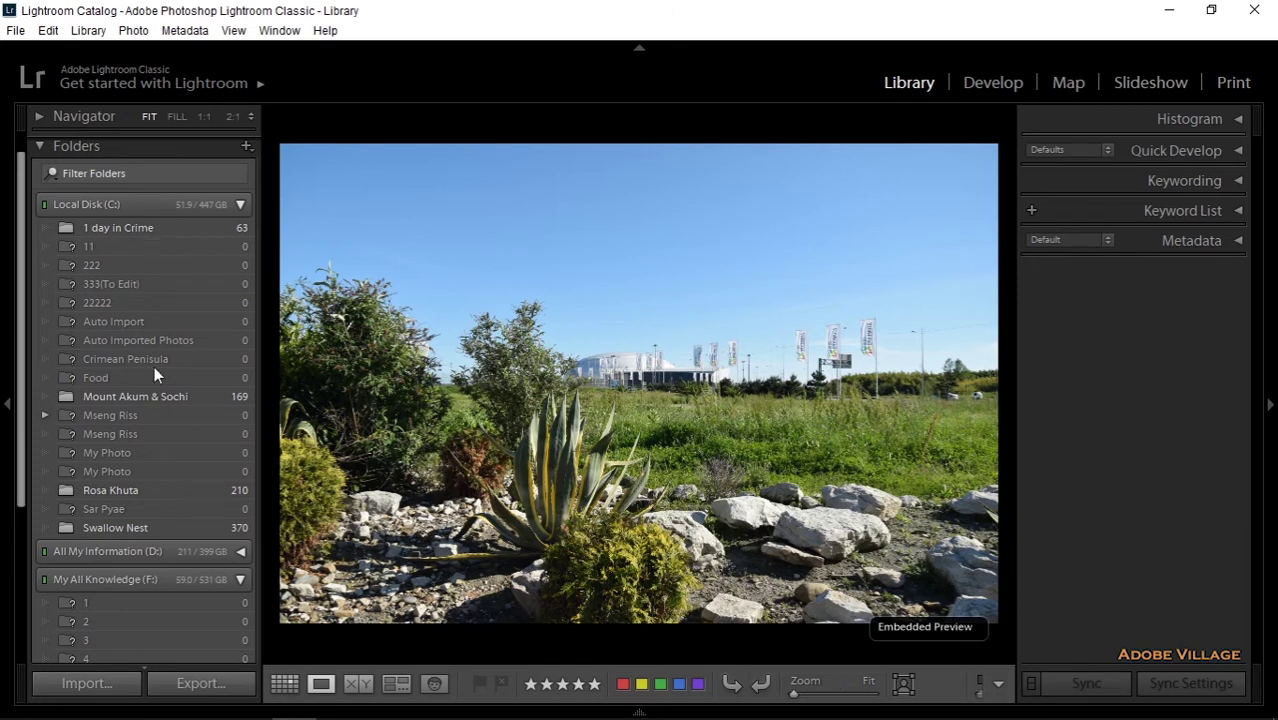
{"action": "left_click", "coordinate": [159, 400]}
{"action": "right_click", "coordinate": [159, 400]}
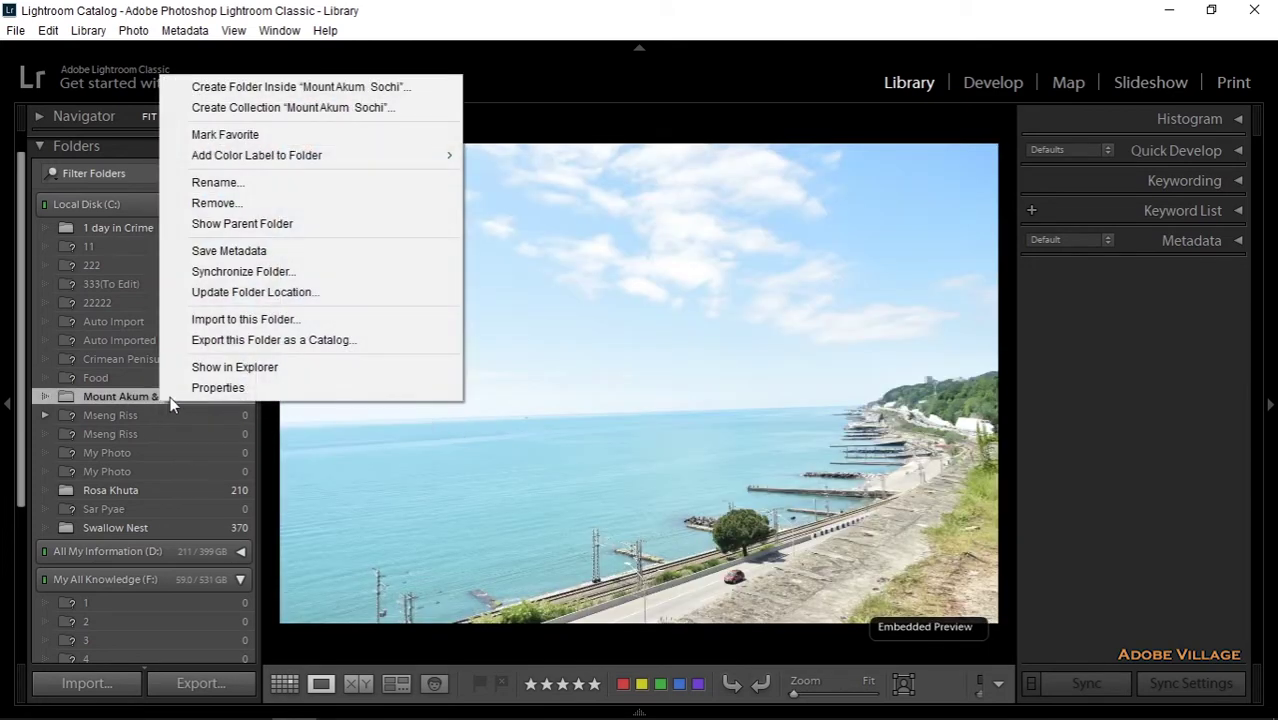
{"action": "left_click", "coordinate": [214, 206]}
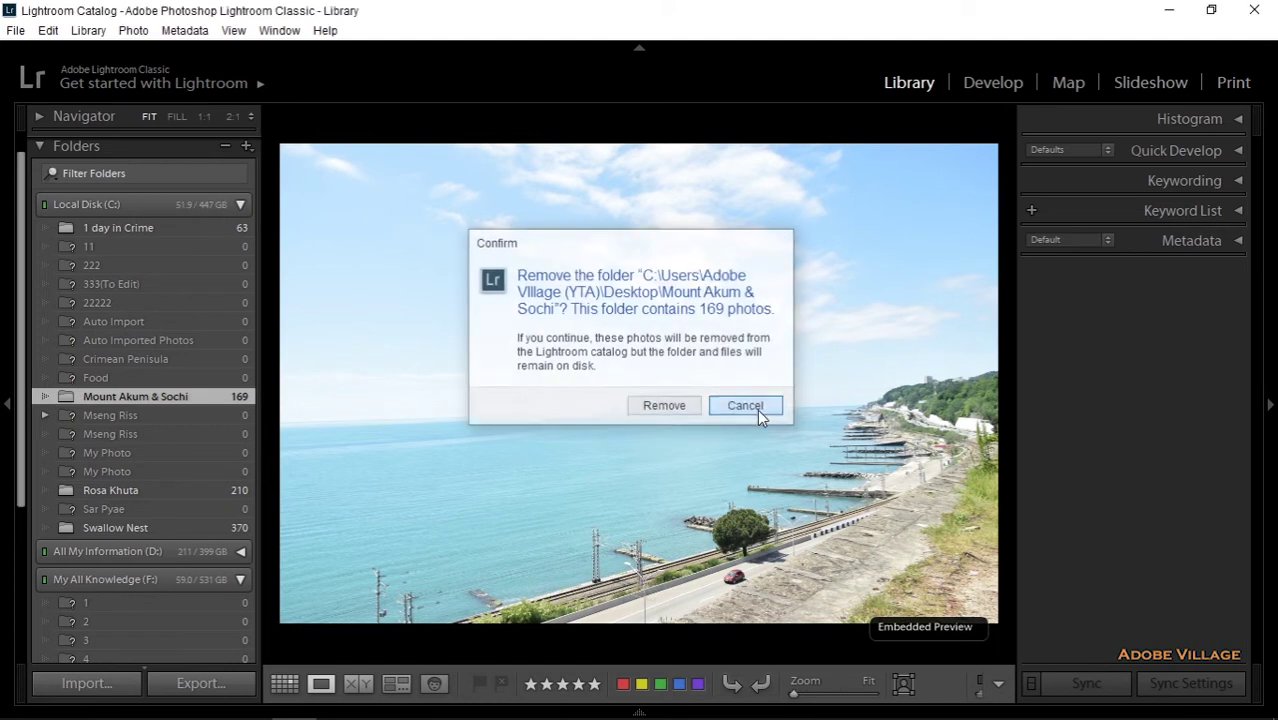
{"action": "left_click", "coordinate": [746, 407]}
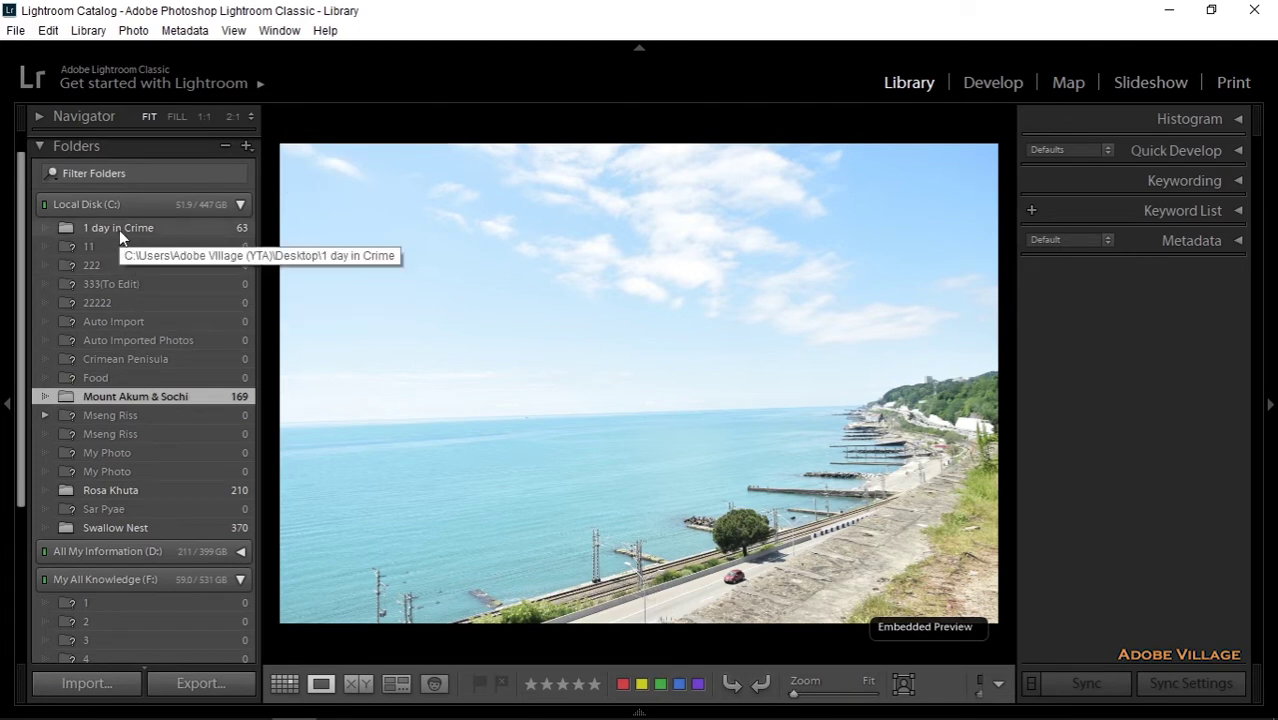
- Expand the All My Information (D:) drive, look through its photo folders and collapse it again
{"action": "left_click", "coordinate": [238, 552]}
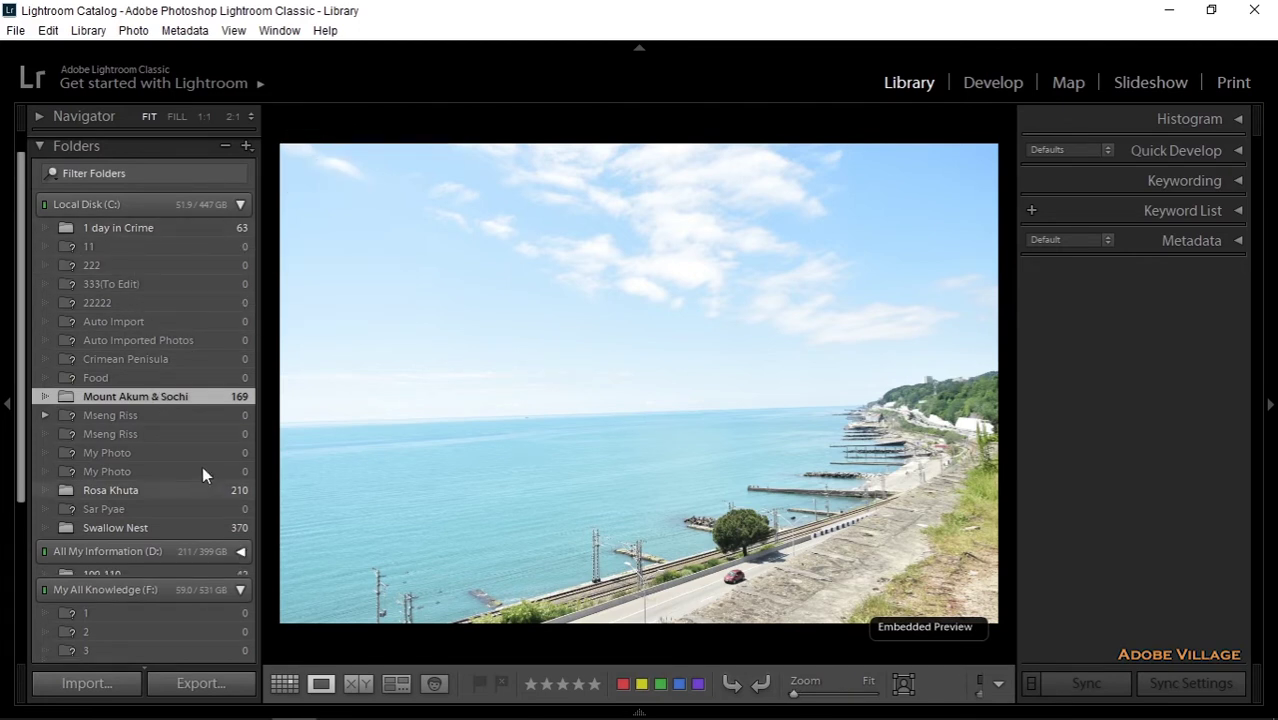
{"action": "scroll", "coordinate": [144, 556], "scroll_direction": "down", "scroll_amount": 3}
{"action": "scroll", "coordinate": [115, 520], "scroll_direction": "down", "scroll_amount": 3}
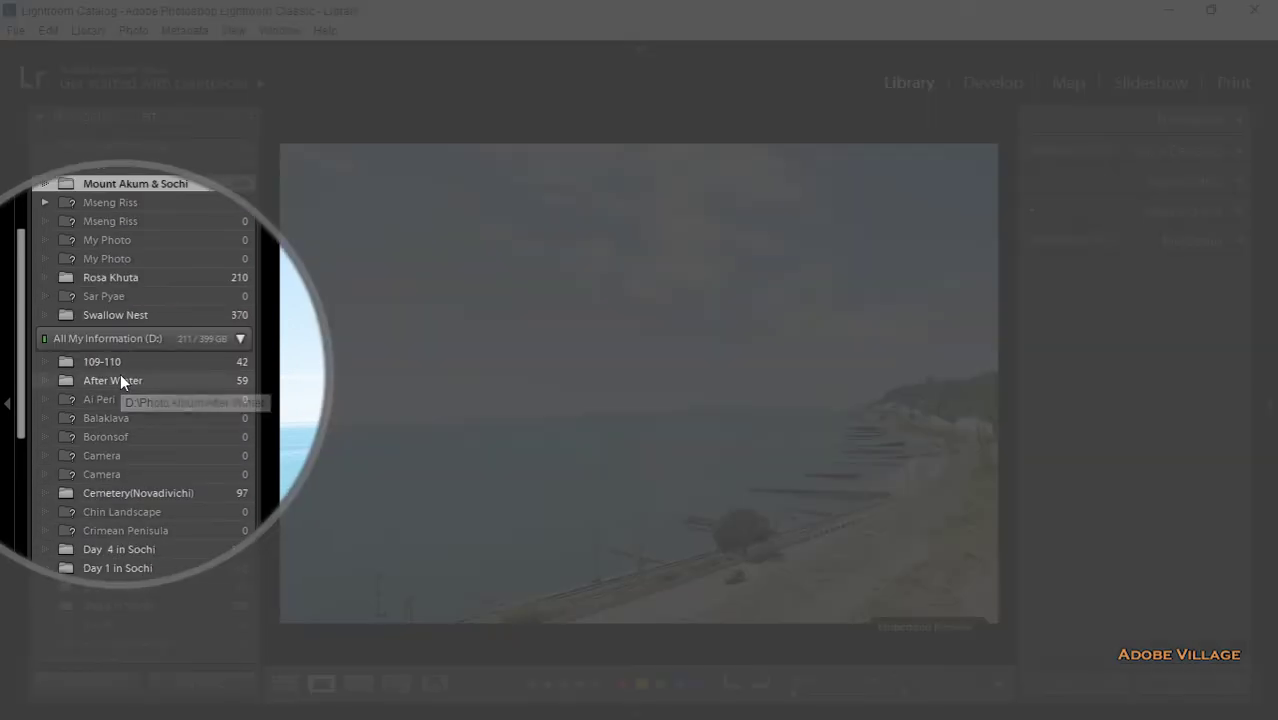
{"action": "scroll", "coordinate": [117, 398], "scroll_direction": "down", "scroll_amount": 15}
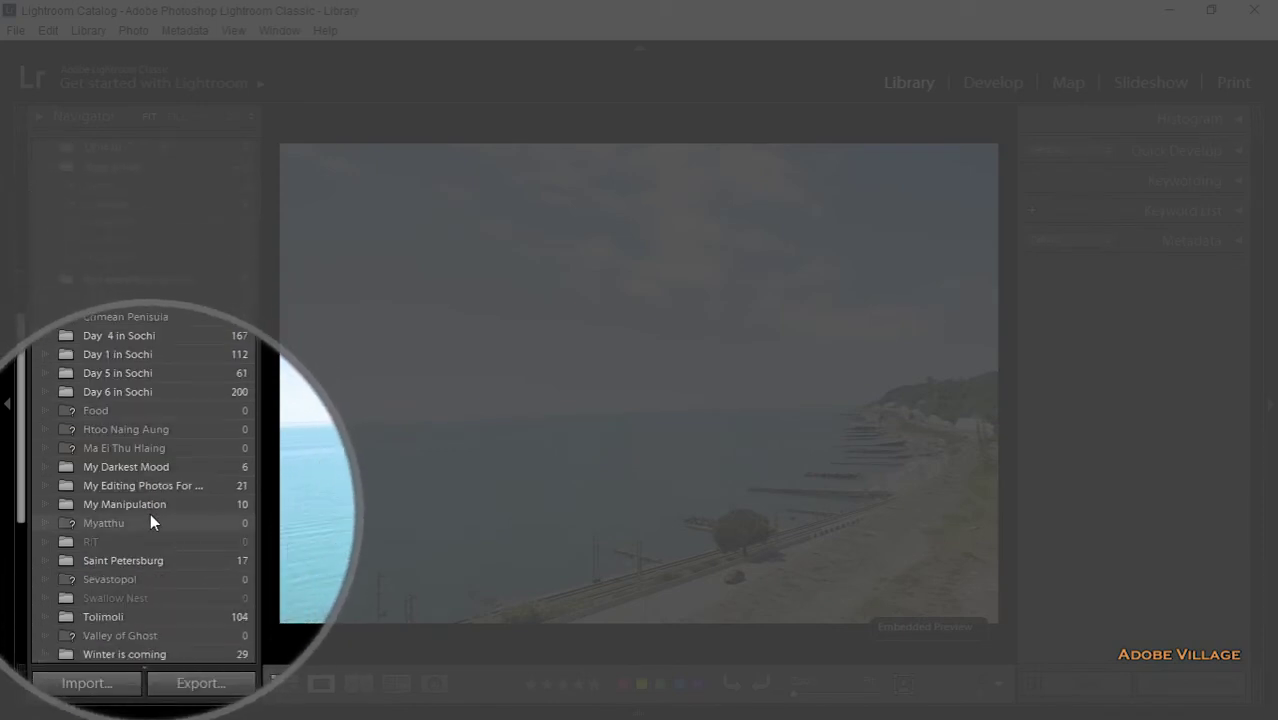
{"action": "scroll", "coordinate": [121, 439], "scroll_direction": "up", "scroll_amount": 10}
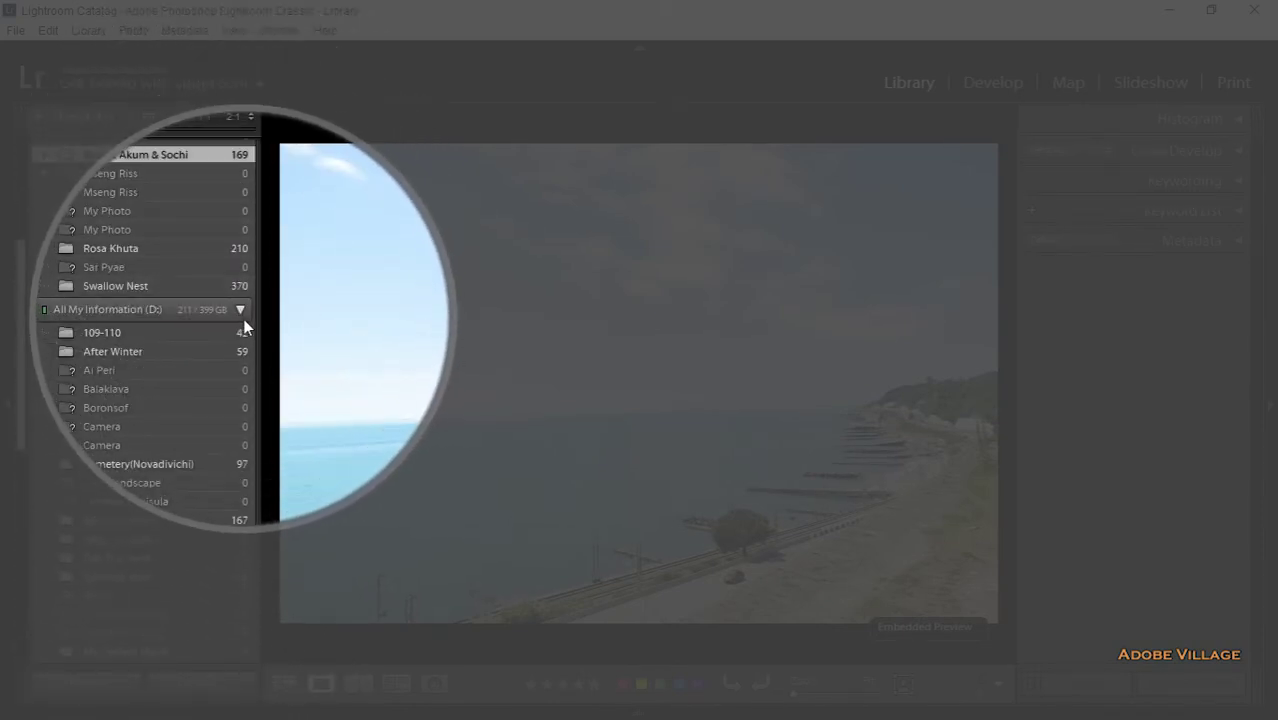
{"action": "left_click", "coordinate": [240, 312]}
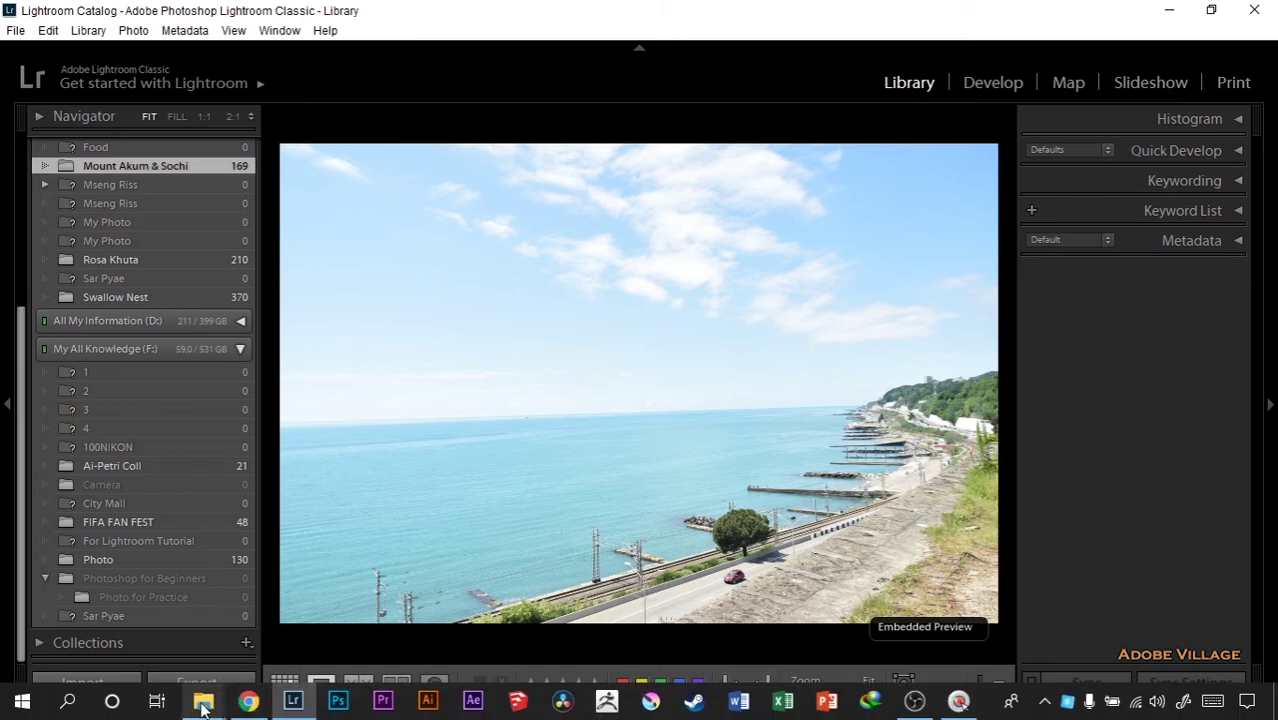
- Switch to the File Explorer window with the Photo Album folder
{"action": "mouse_move", "coordinate": [203, 701]}
{"action": "left_click", "coordinate": [181, 645]}
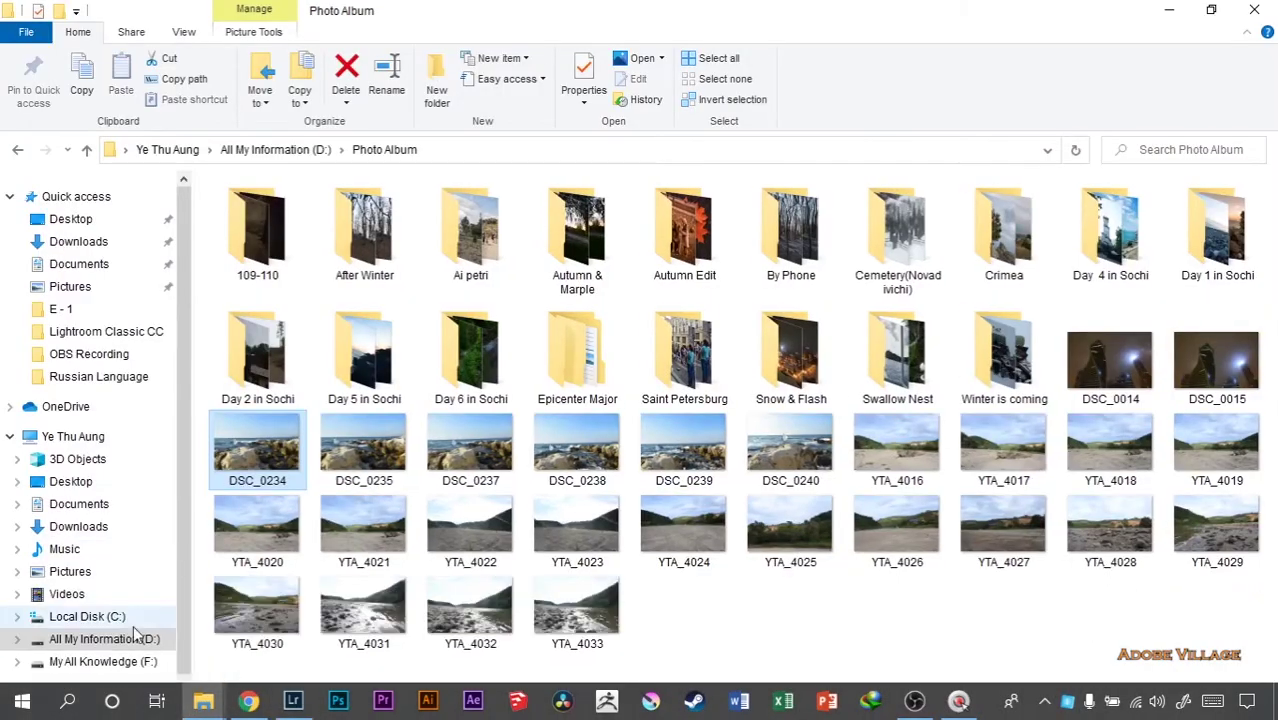
- Show the contents of the All My Information (D:) drive in File Explorer and switch back to Lightroom Classic
{"action": "left_click", "coordinate": [146, 646]}
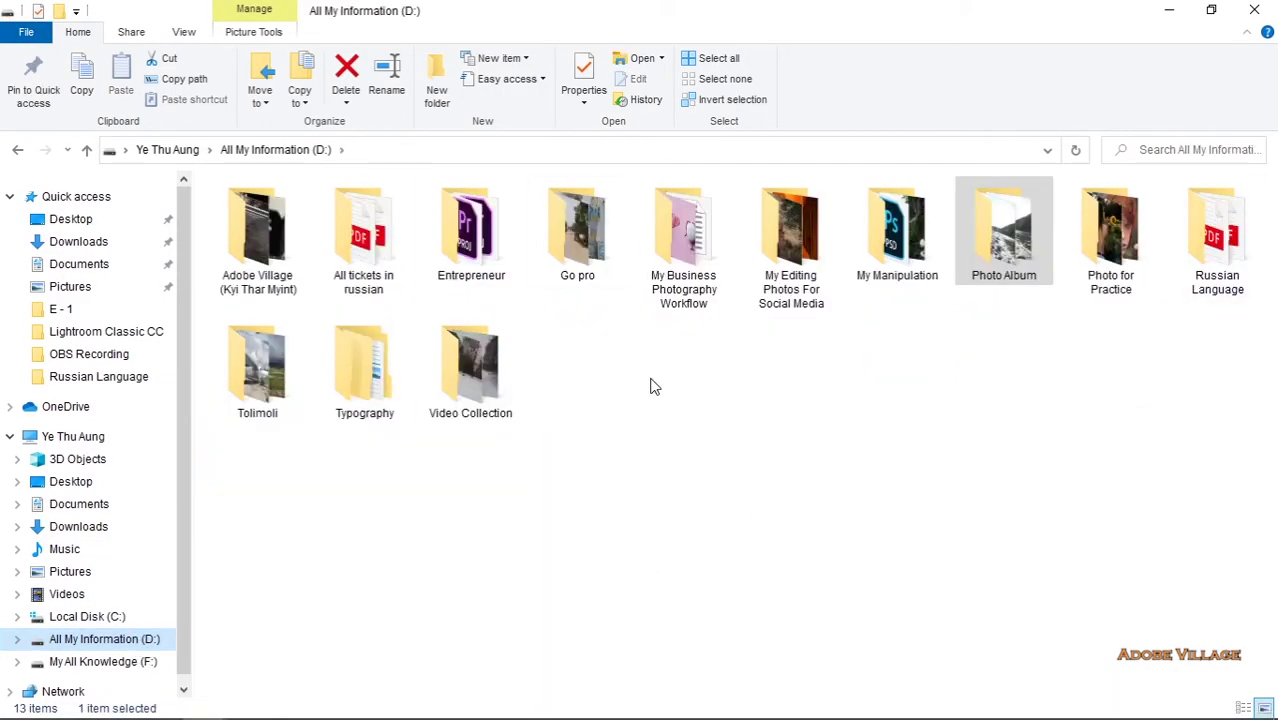
{"action": "left_click", "coordinate": [1160, 15]}
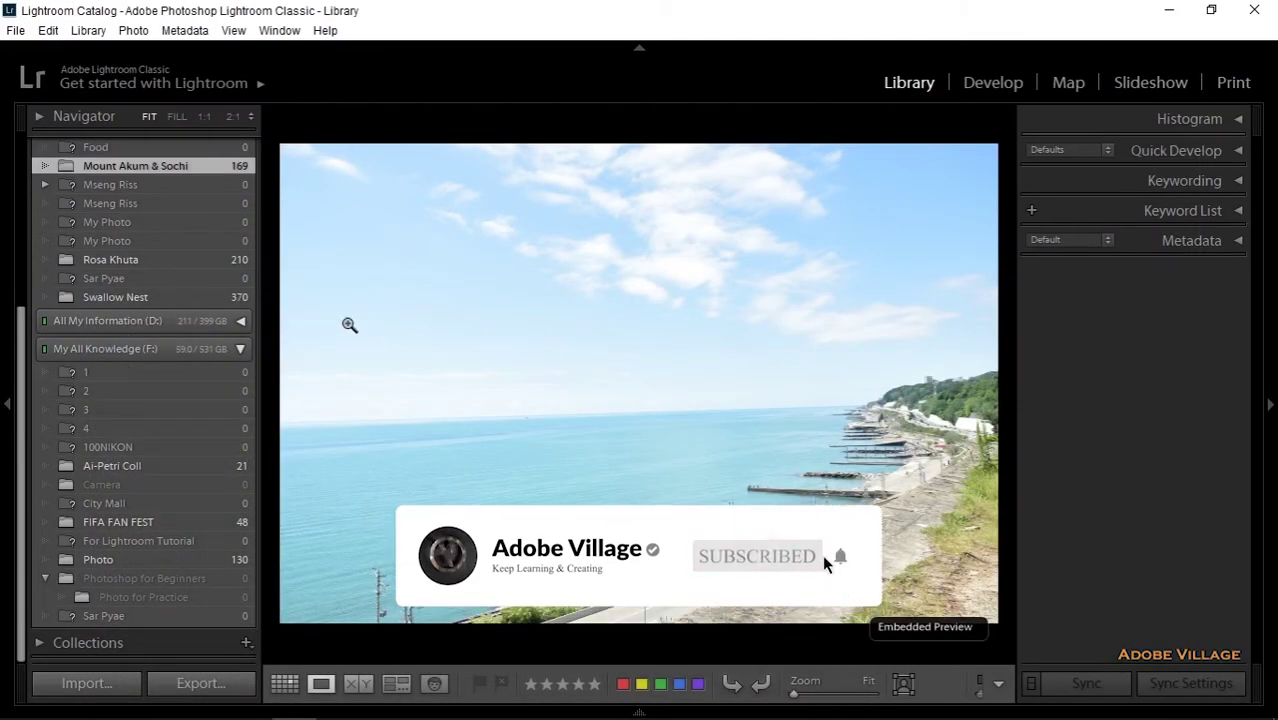
- Collapse the Folders list and look at its add options without choosing any
{"action": "scroll", "coordinate": [93, 248], "scroll_direction": "up", "scroll_amount": 5}
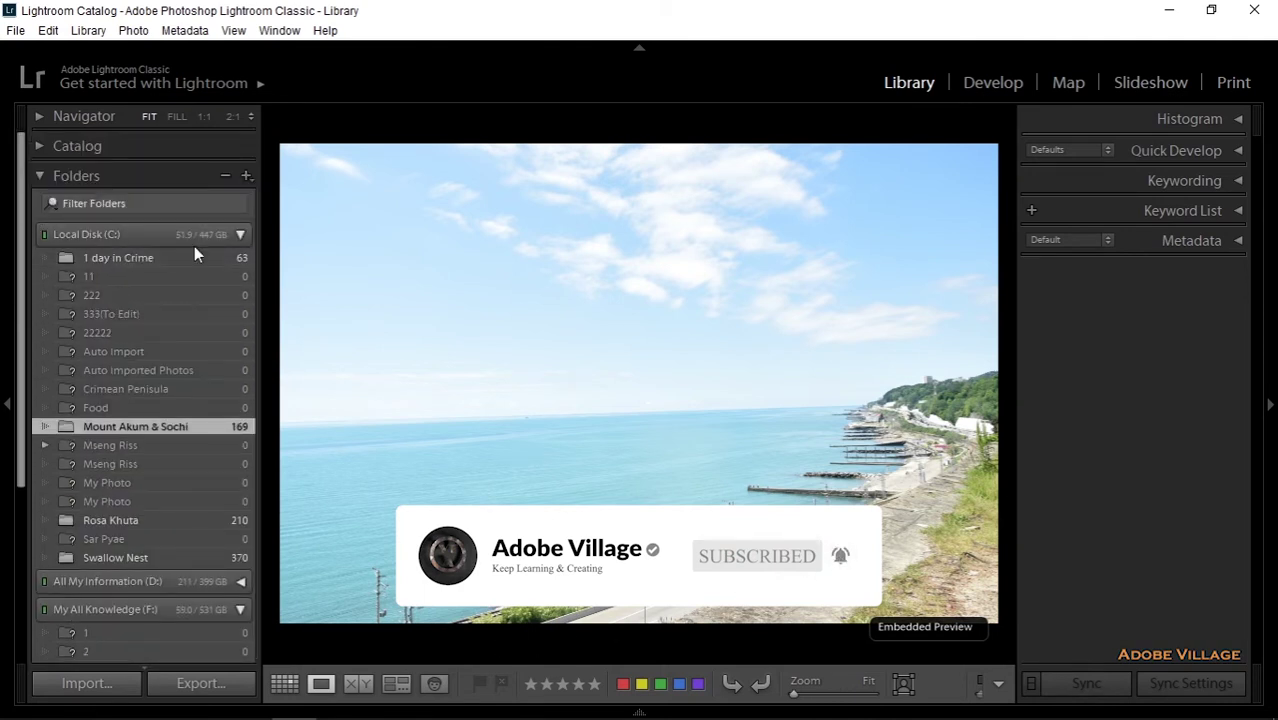
{"action": "left_click", "coordinate": [40, 175]}
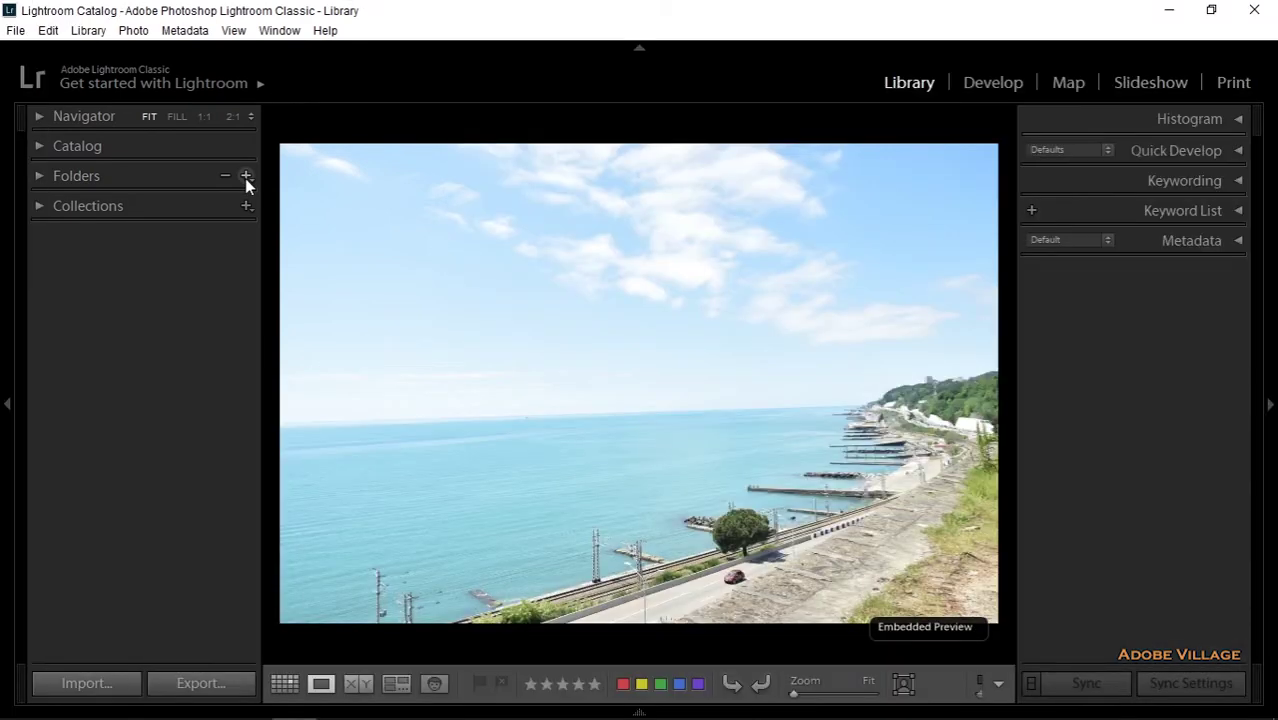
{"action": "left_click", "coordinate": [246, 177]}
{"action": "left_click", "coordinate": [143, 334]}
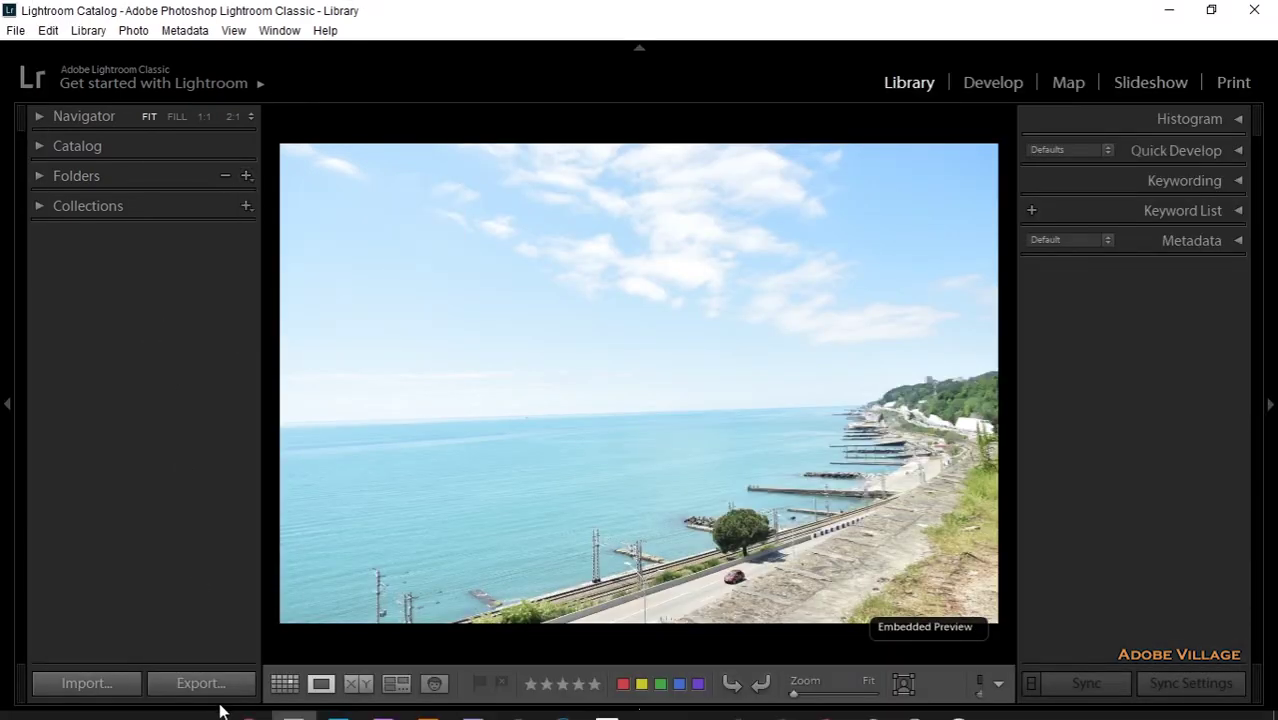
- Create a new folder on the All My Information (D:) drive in File Explorer, delete it and return to Lightroom Classic
{"action": "mouse_move", "coordinate": [203, 700]}
{"action": "left_click", "coordinate": [170, 643]}
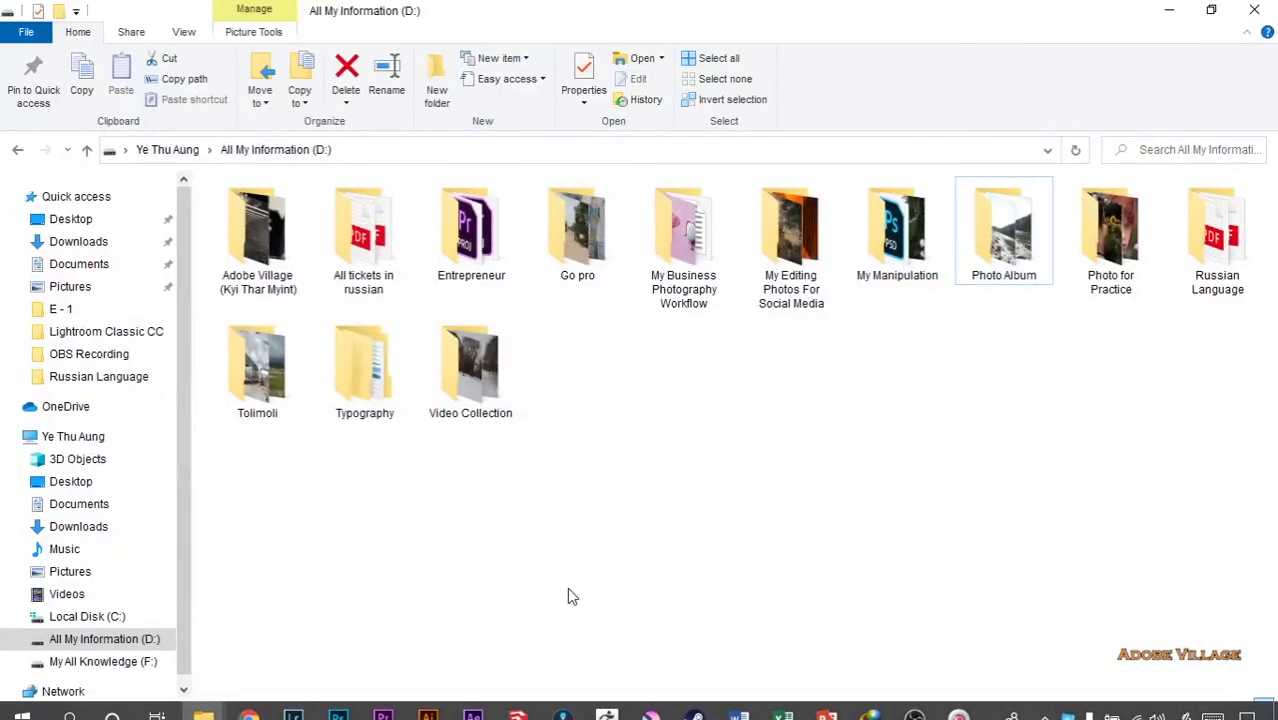
{"action": "right_click", "coordinate": [541, 481]}
{"action": "mouse_move", "coordinate": [600, 452]}
{"action": "left_click", "coordinate": [800, 441]}
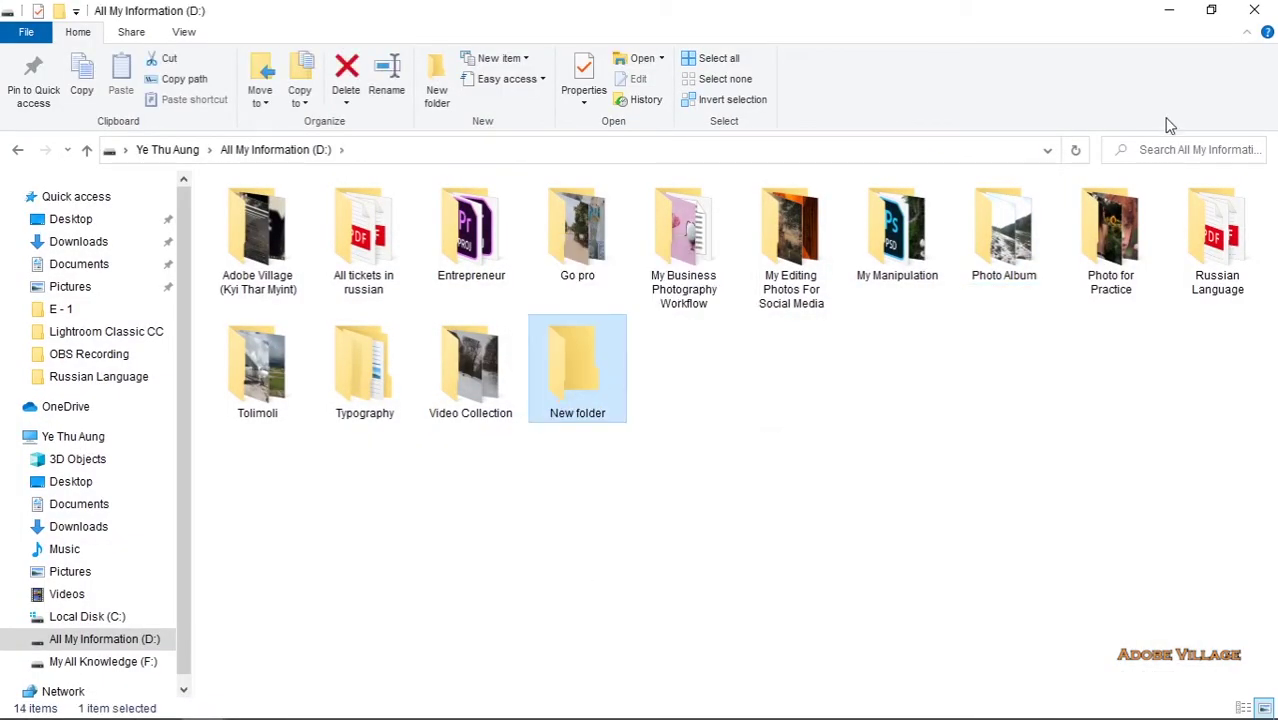
{"action": "key", "text": "Delete"}
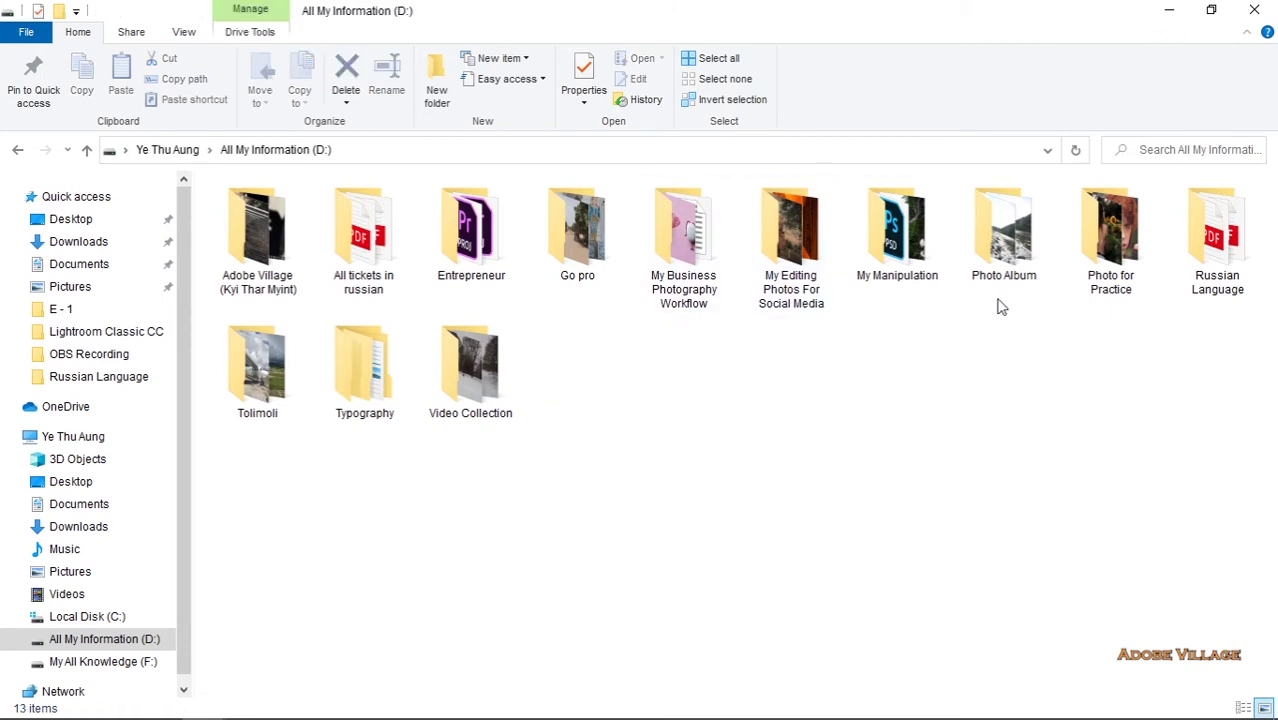
{"action": "left_click", "coordinate": [1169, 10]}
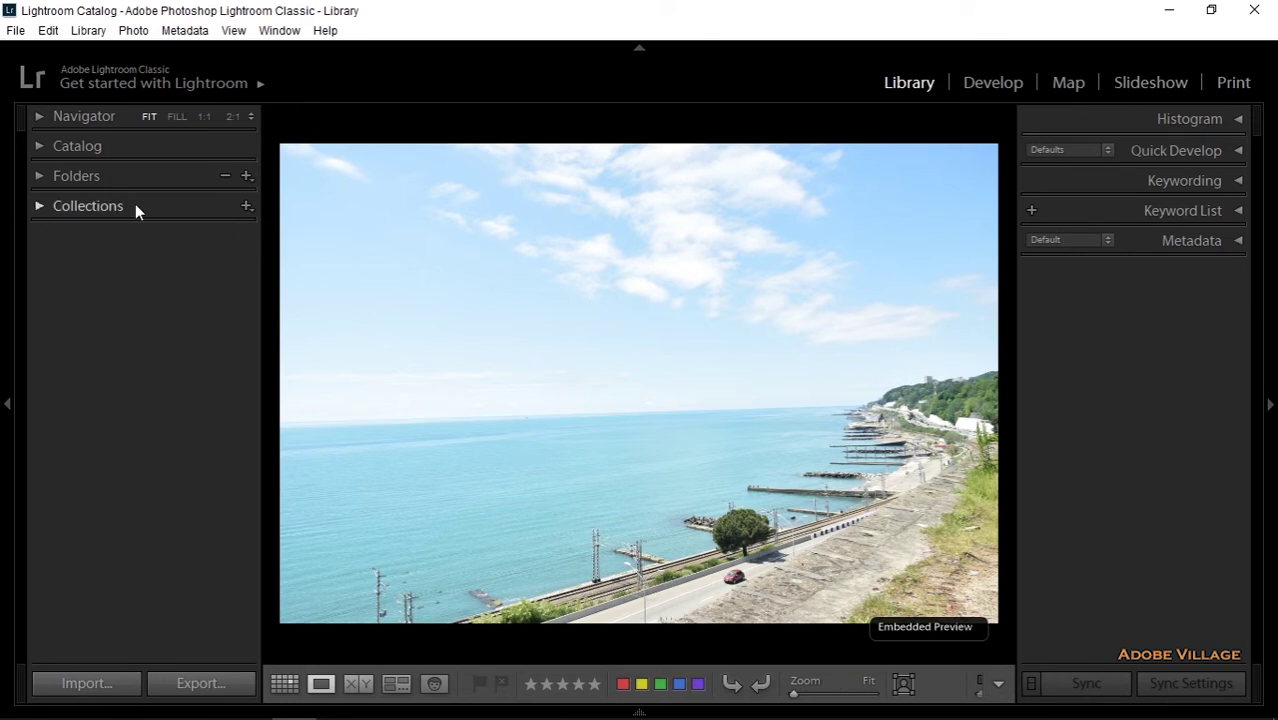
- Create a collection named "Tutorial - 1" that includes the selected photo
{"action": "left_click", "coordinate": [244, 207]}
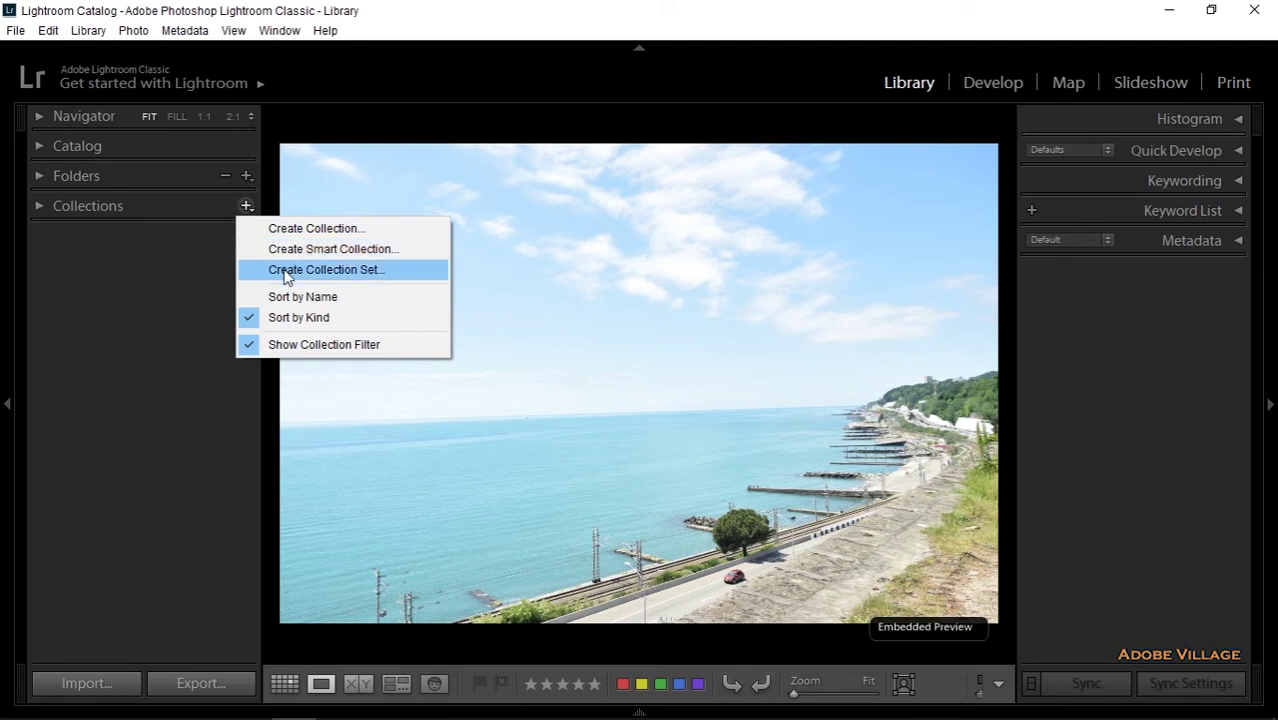
{"action": "left_click", "coordinate": [312, 229]}
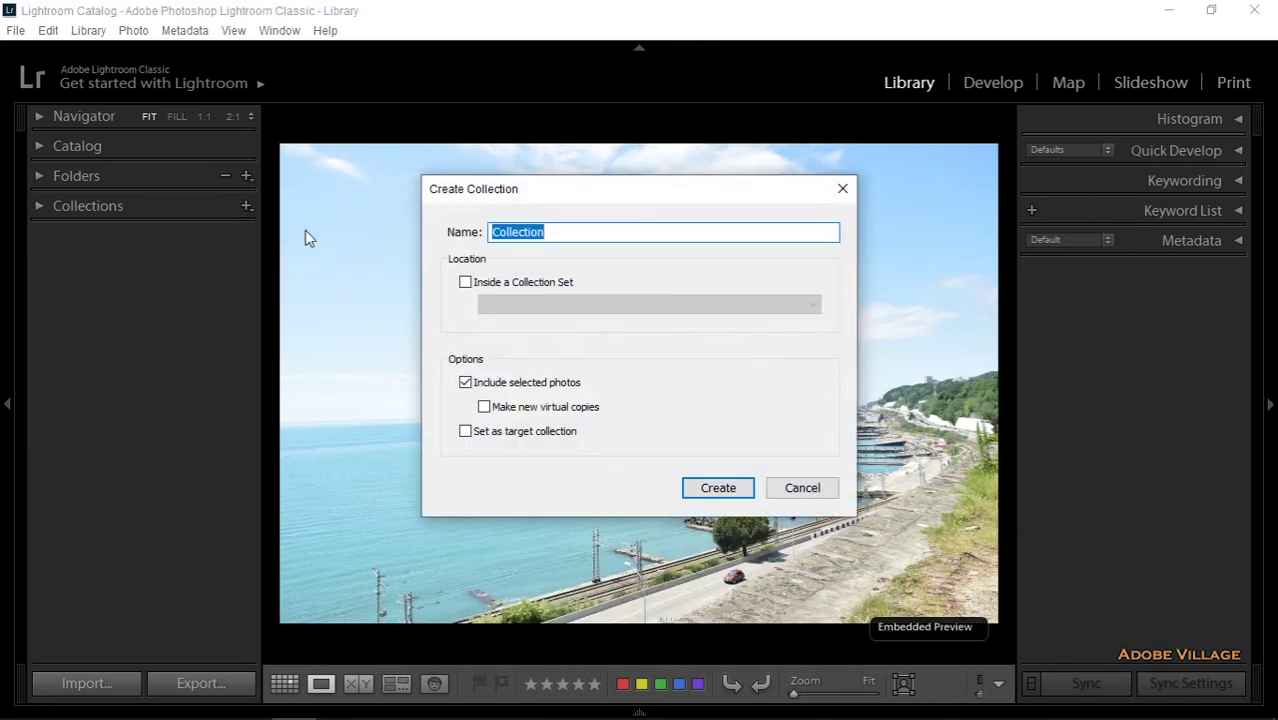
{"action": "key", "text": "BackSpace"}
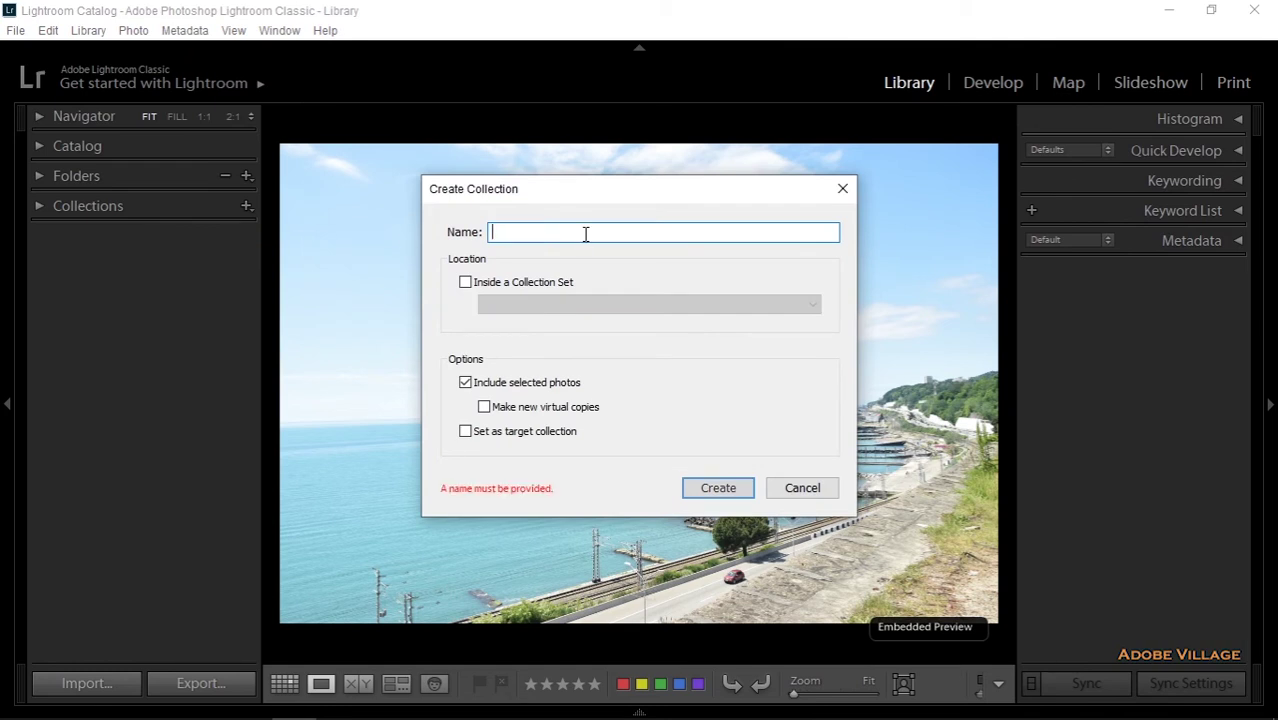
{"action": "type", "text": "Tut"}
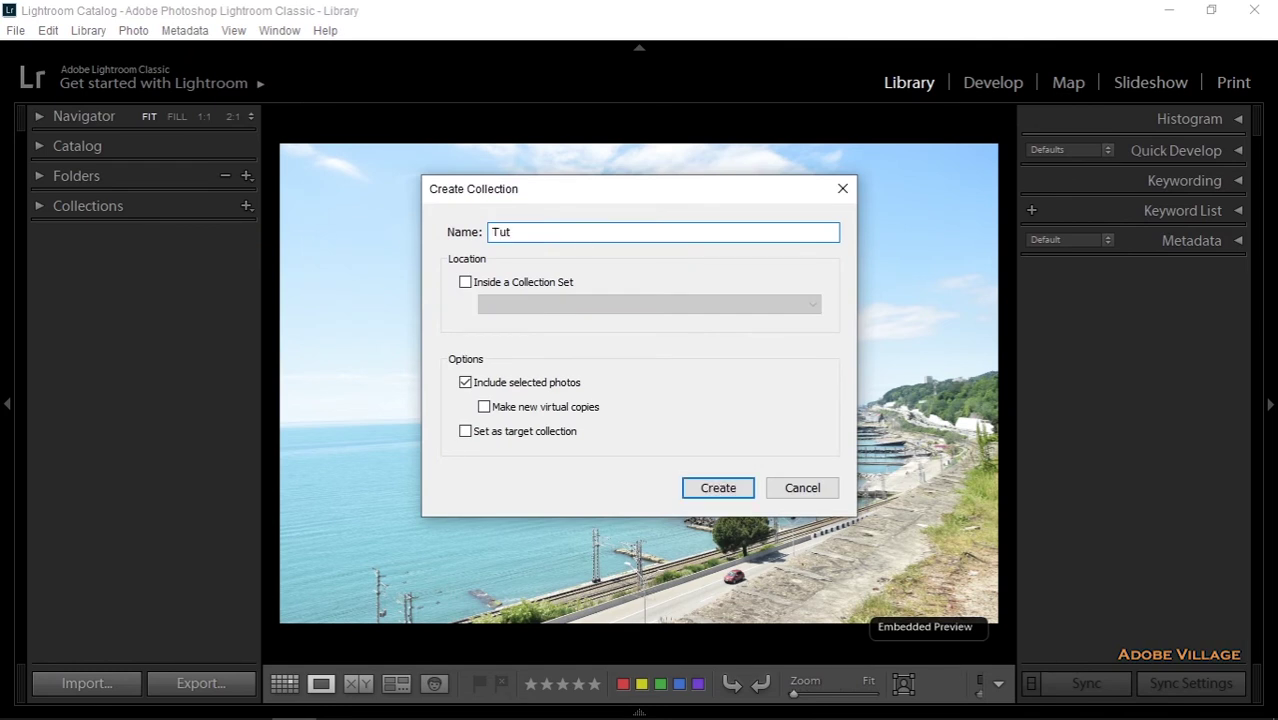
{"action": "type", "text": "orial - 1"}
{"action": "left_click", "coordinate": [718, 487]}
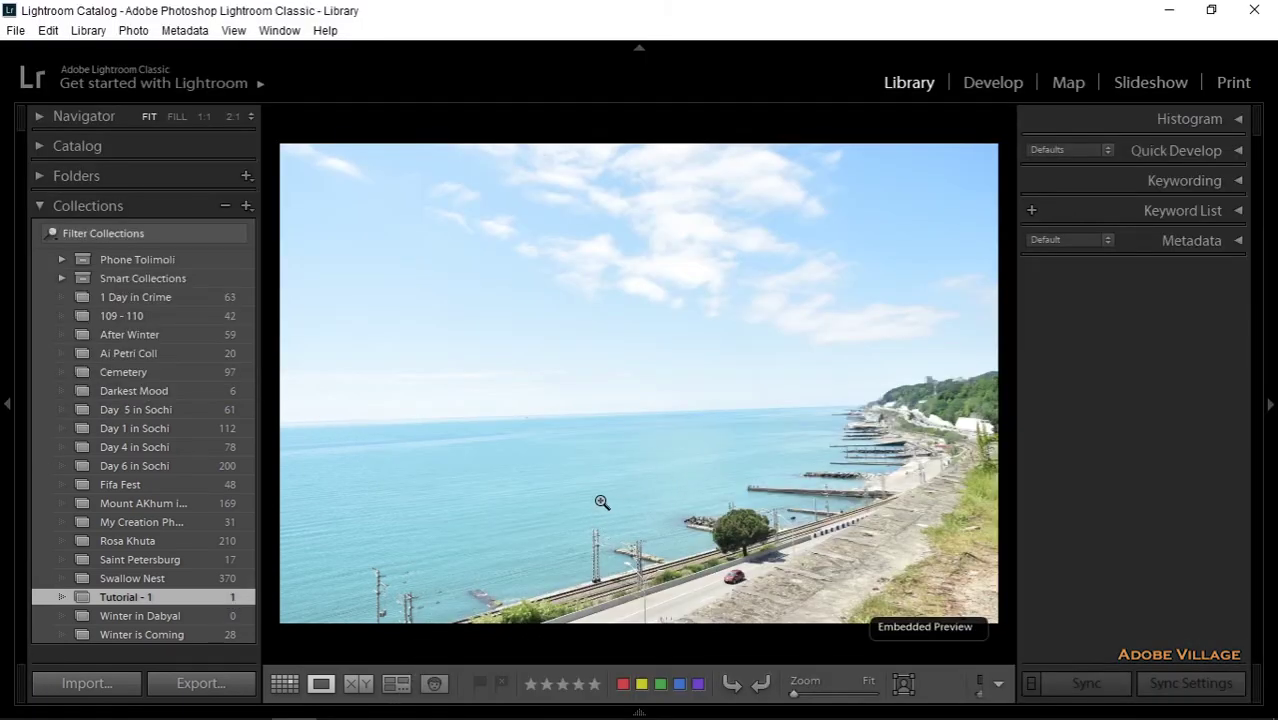
- Switch to Grid view and remove the coastline photo from the Tutorial - 1 collection
{"action": "key", "text": "g"}
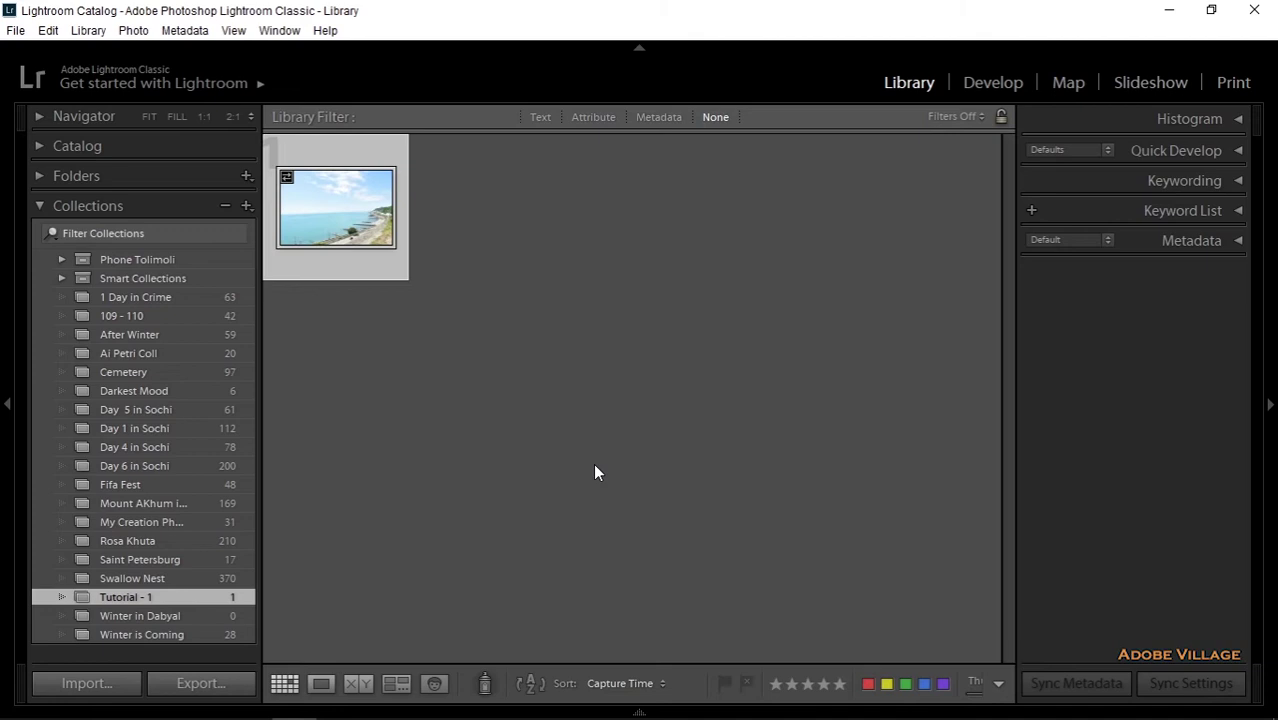
{"action": "right_click", "coordinate": [354, 208]}
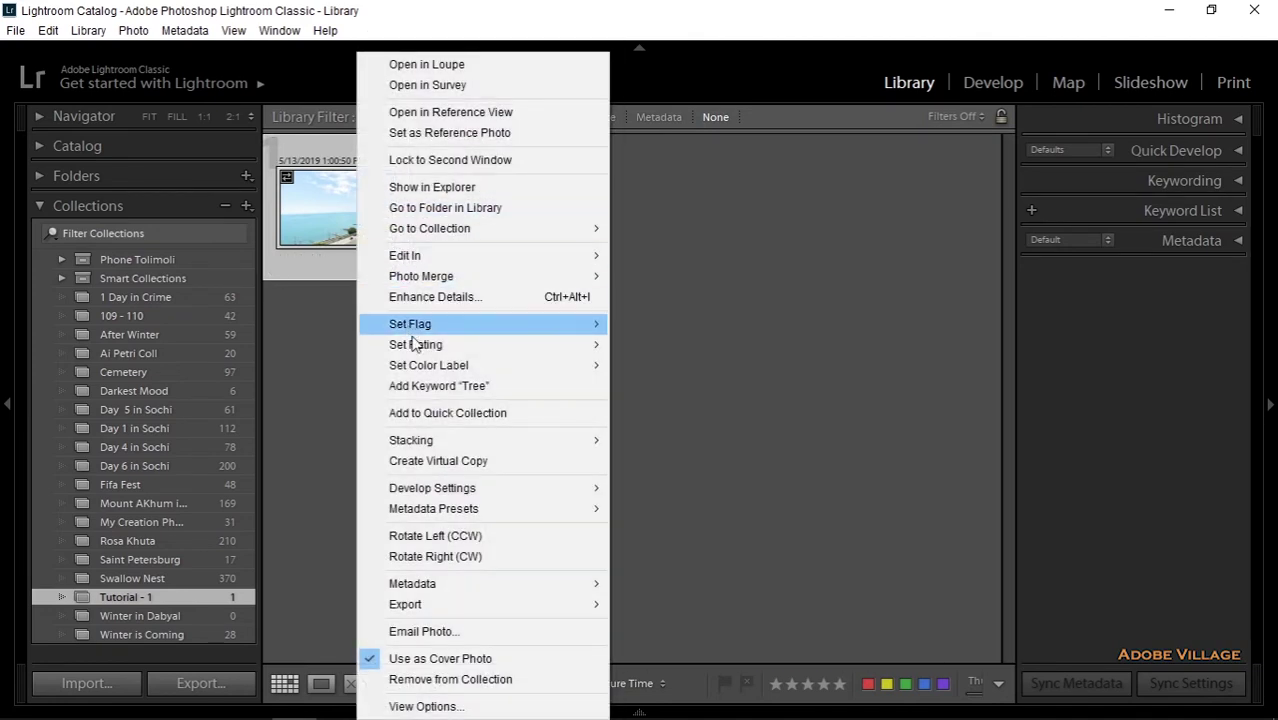
{"action": "right_click", "coordinate": [330, 210]}
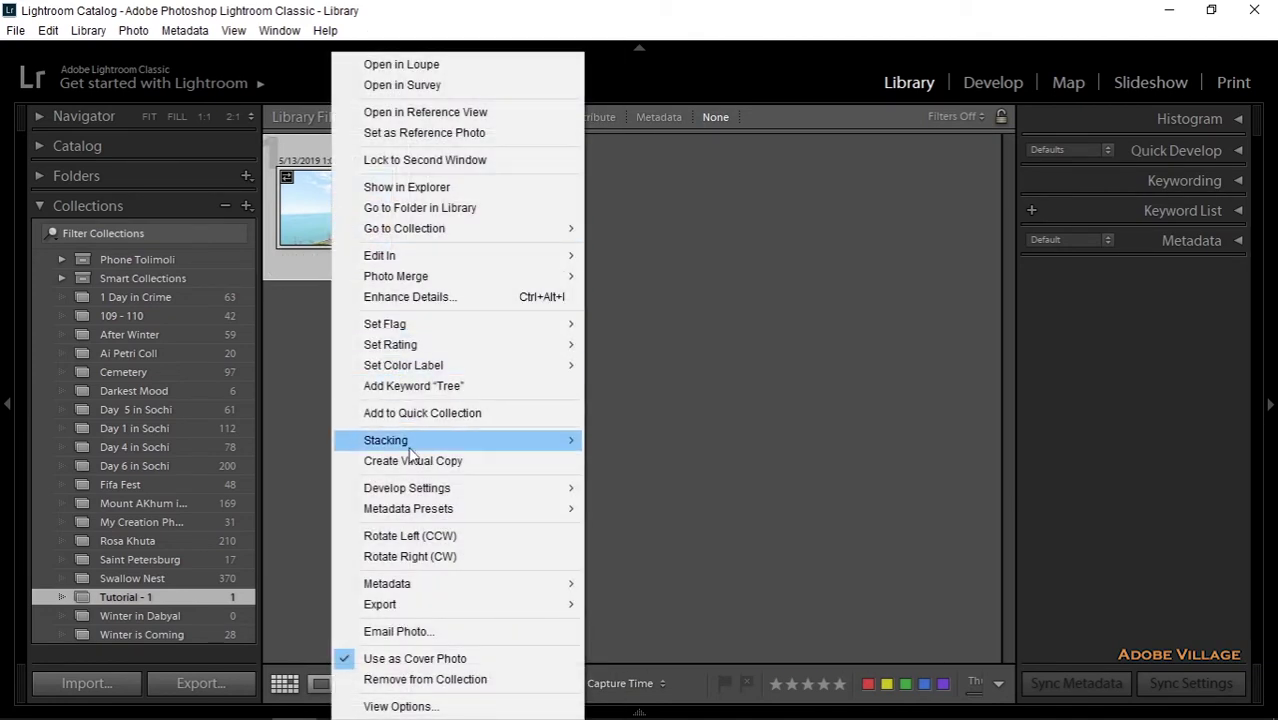
{"action": "left_click", "coordinate": [437, 680]}
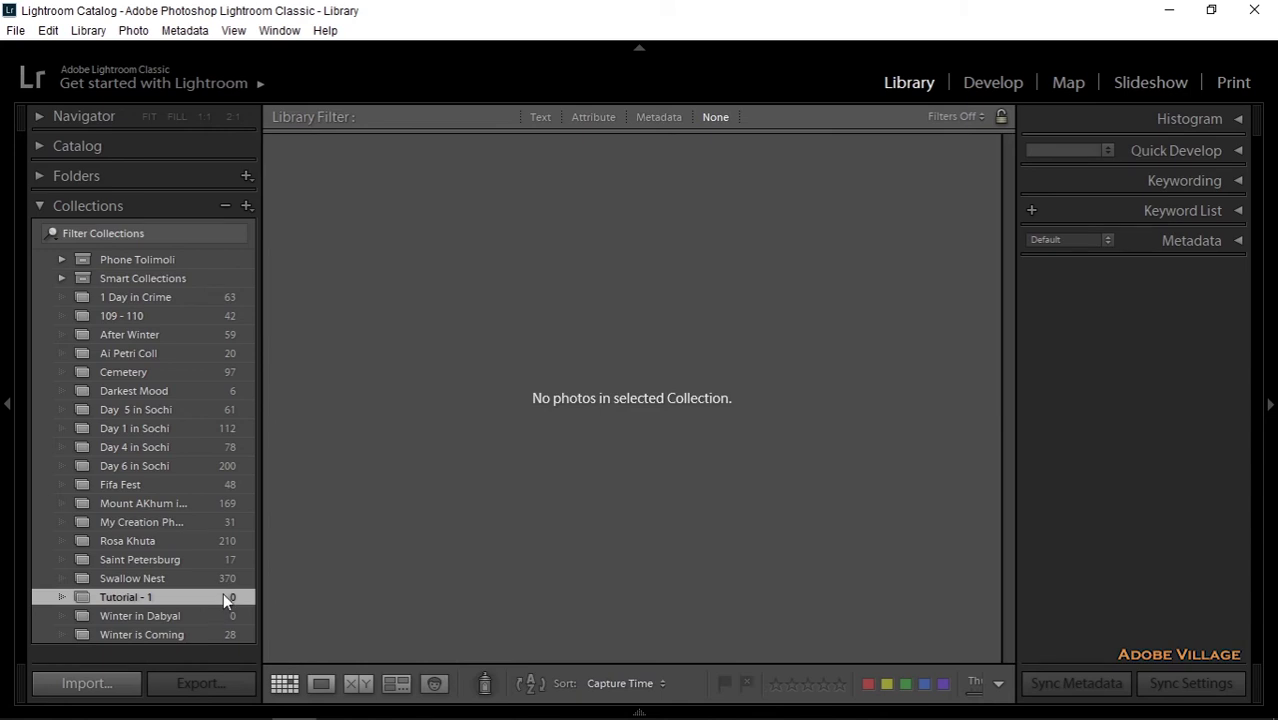
- Create a collection set with the default name Collection Set and delete it again
{"action": "left_click", "coordinate": [245, 210]}
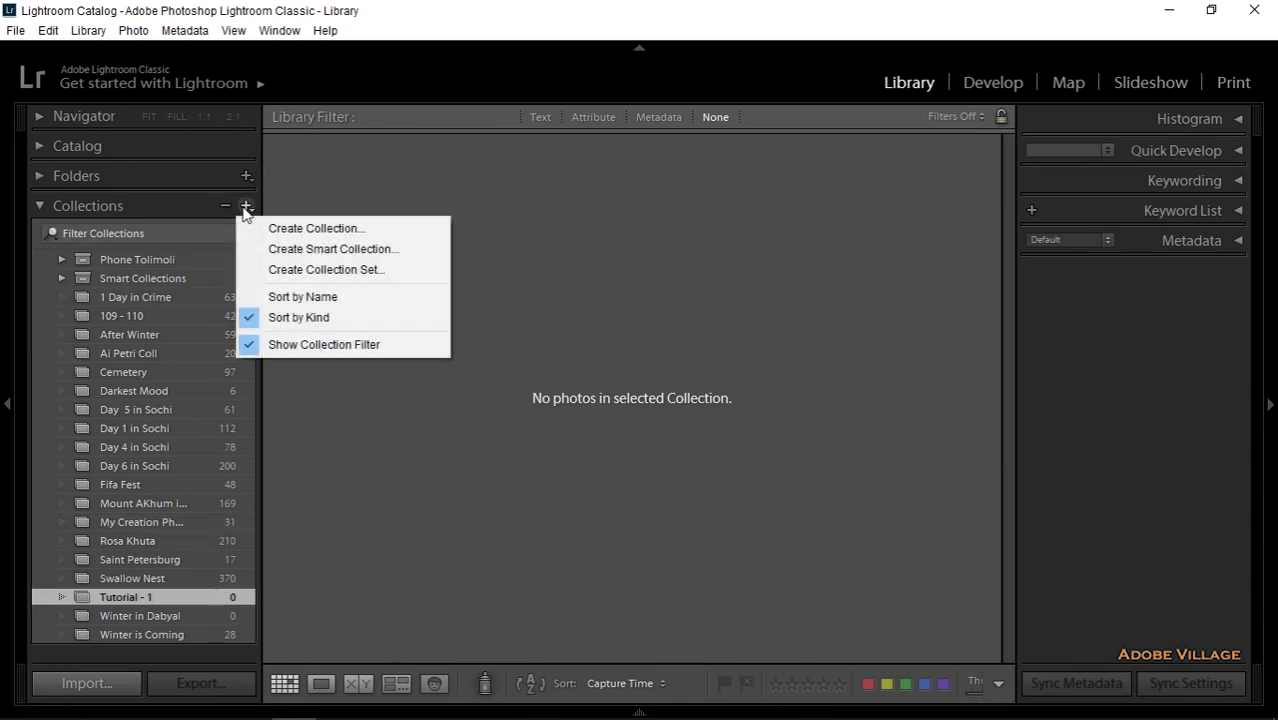
{"action": "left_click", "coordinate": [333, 269]}
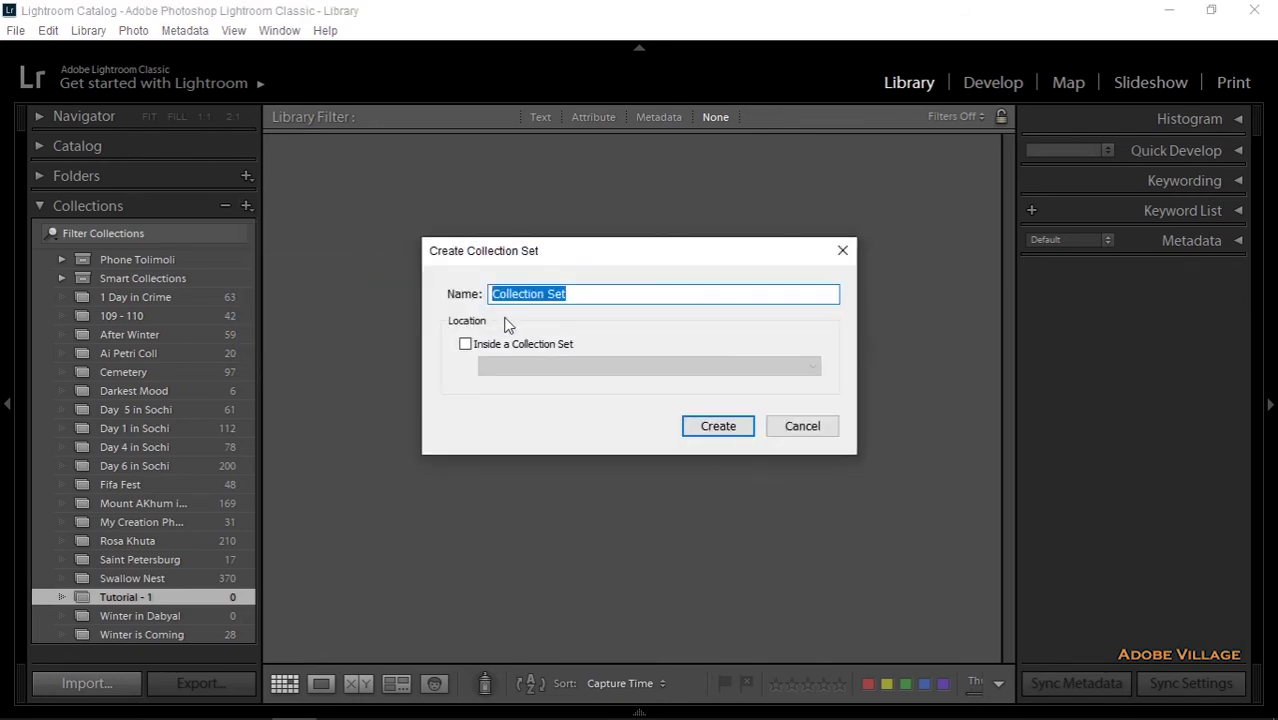
{"action": "left_click", "coordinate": [735, 430]}
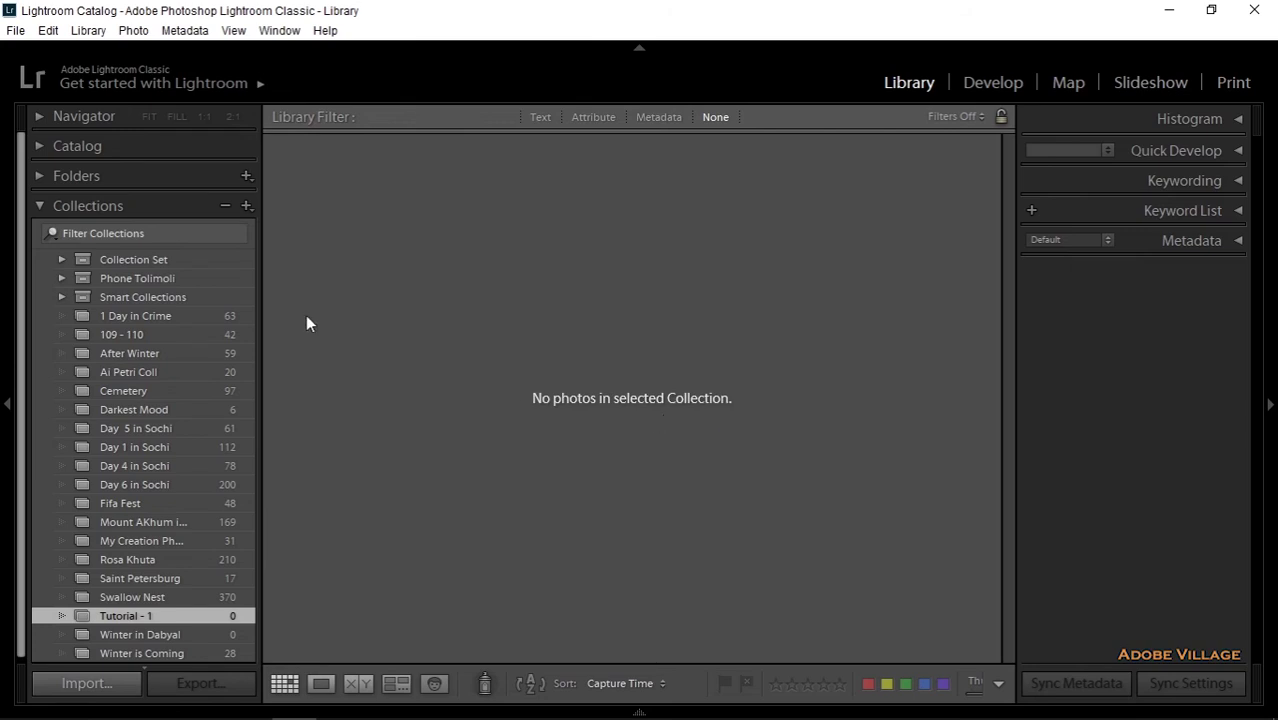
{"action": "left_click", "coordinate": [170, 259]}
{"action": "right_click", "coordinate": [170, 259]}
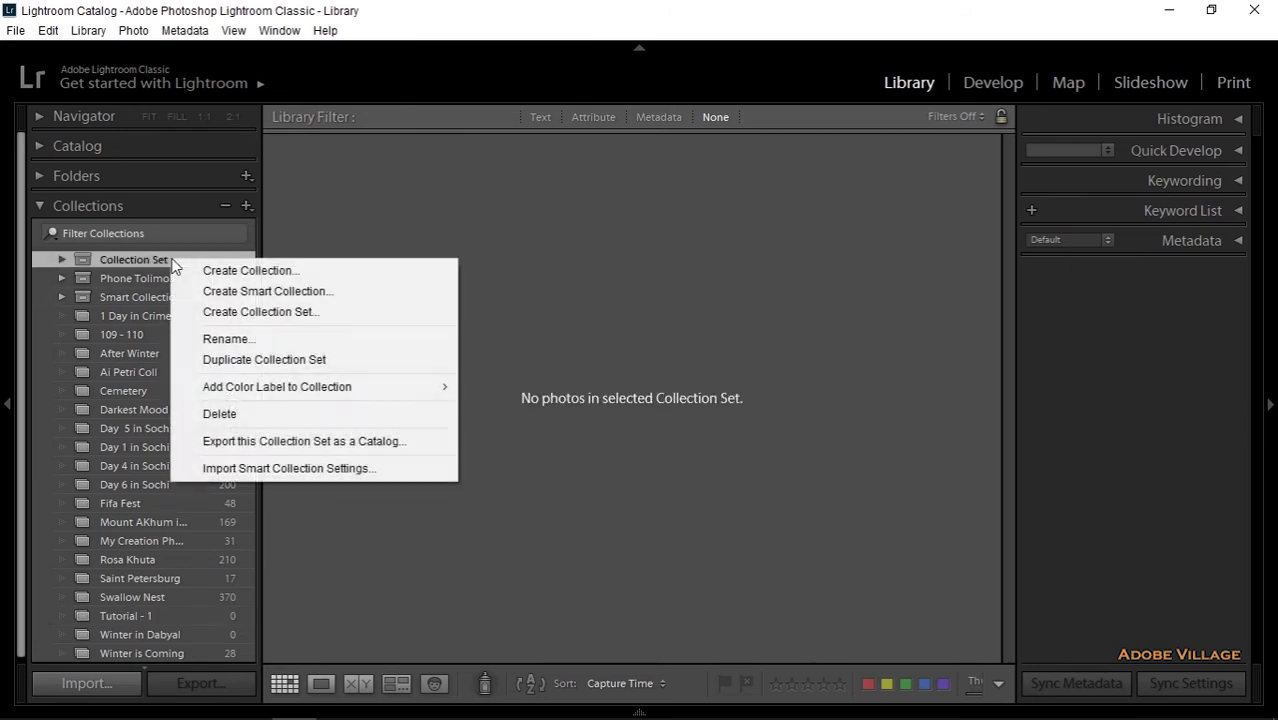
{"action": "left_click", "coordinate": [217, 405]}
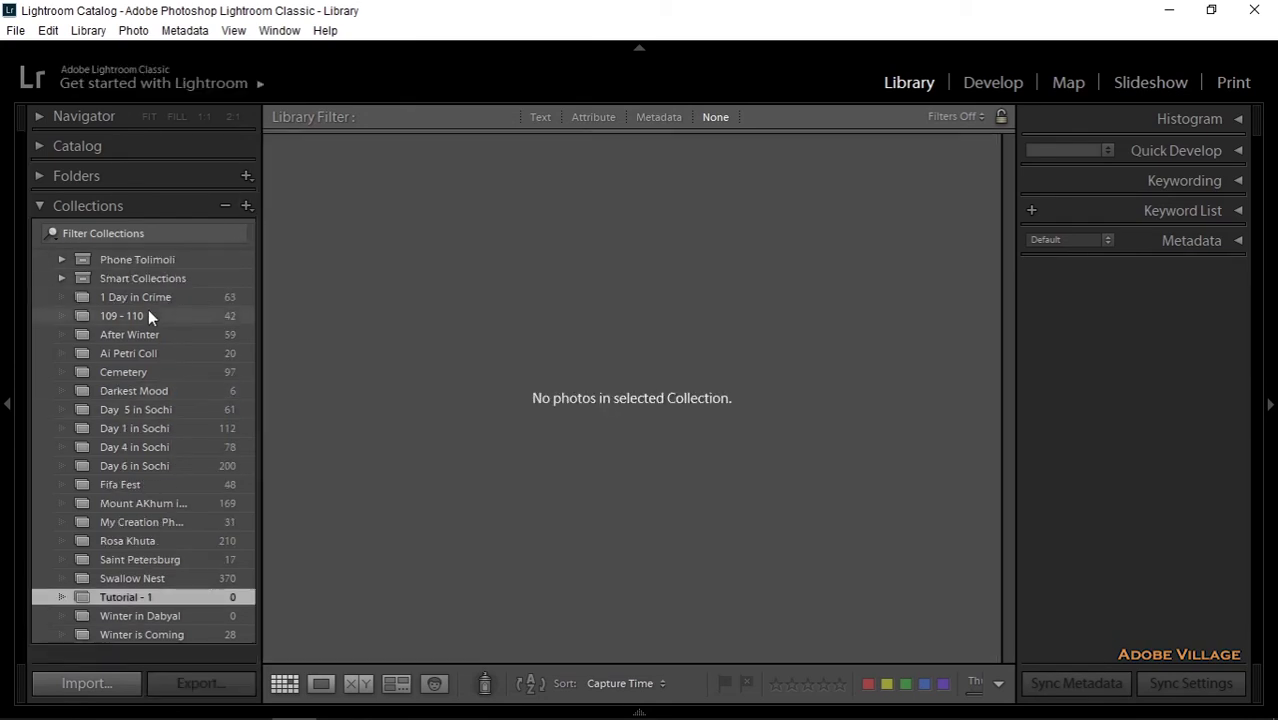
- Create a collection set named "Tutorial" outside any other set
{"action": "left_click", "coordinate": [246, 206]}
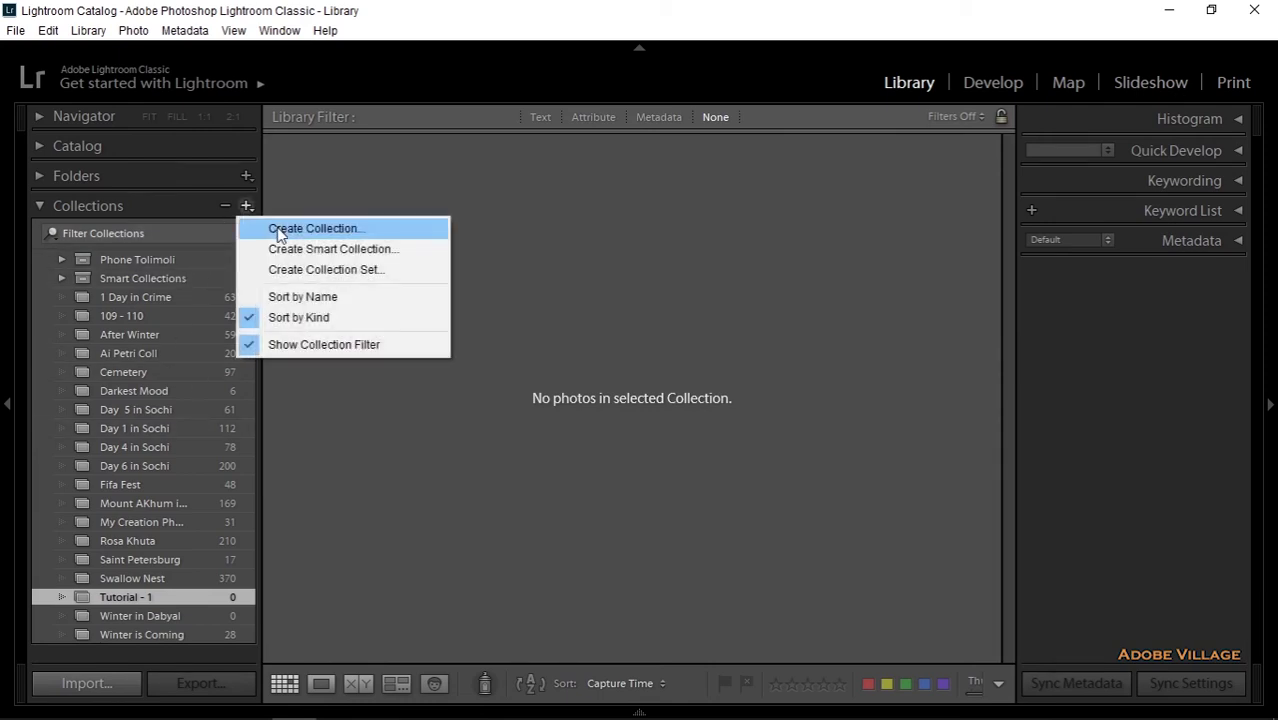
{"action": "left_click", "coordinate": [326, 269]}
{"action": "type", "text": "Tutori"}
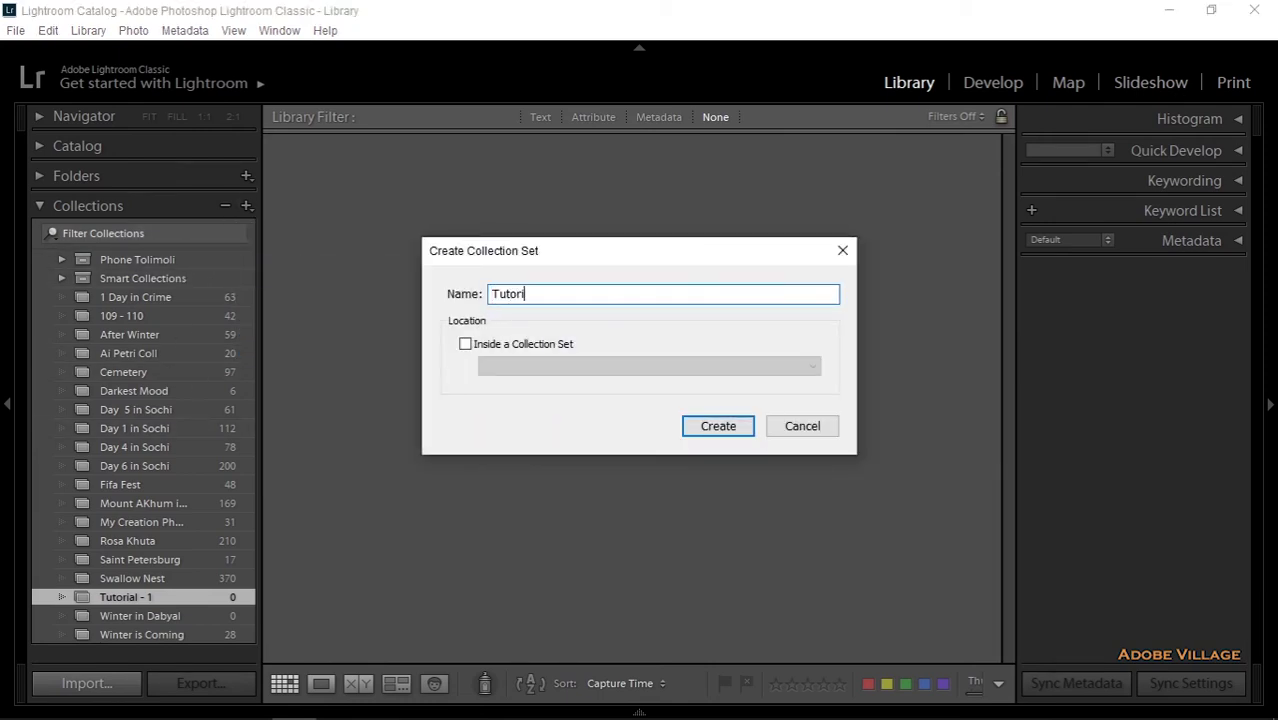
{"action": "type", "text": "al"}
{"action": "left_click", "coordinate": [722, 428]}
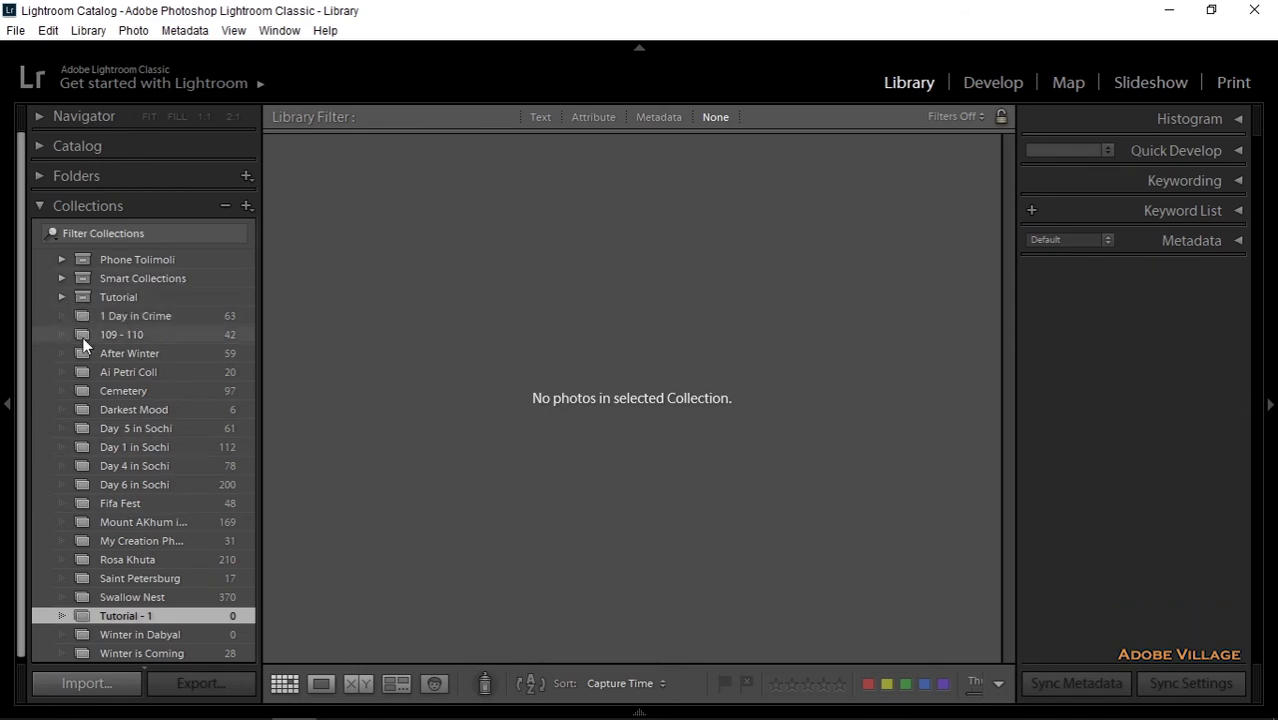
- Move the Tutorial - 1 and After Winter collections into the Tutorial collection set
{"action": "left_click_drag", "start_coordinate": [137, 617], "coordinate": [113, 303]}
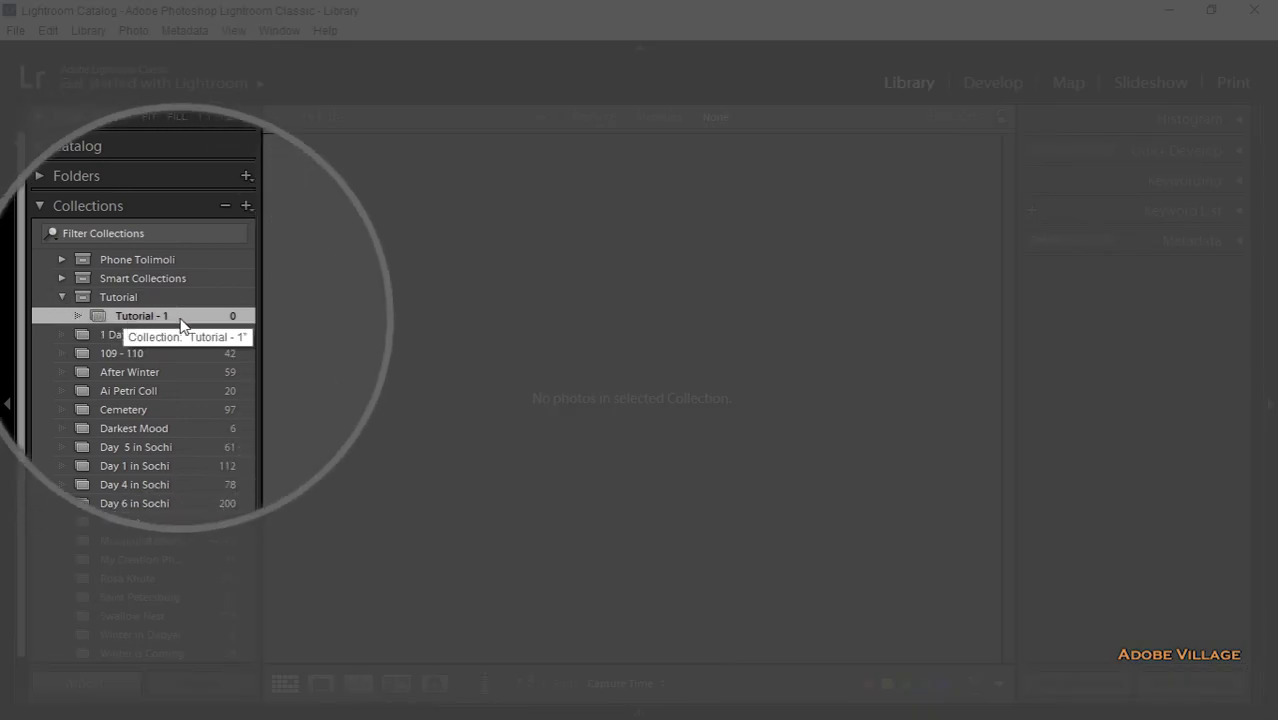
{"action": "left_click", "coordinate": [63, 299]}
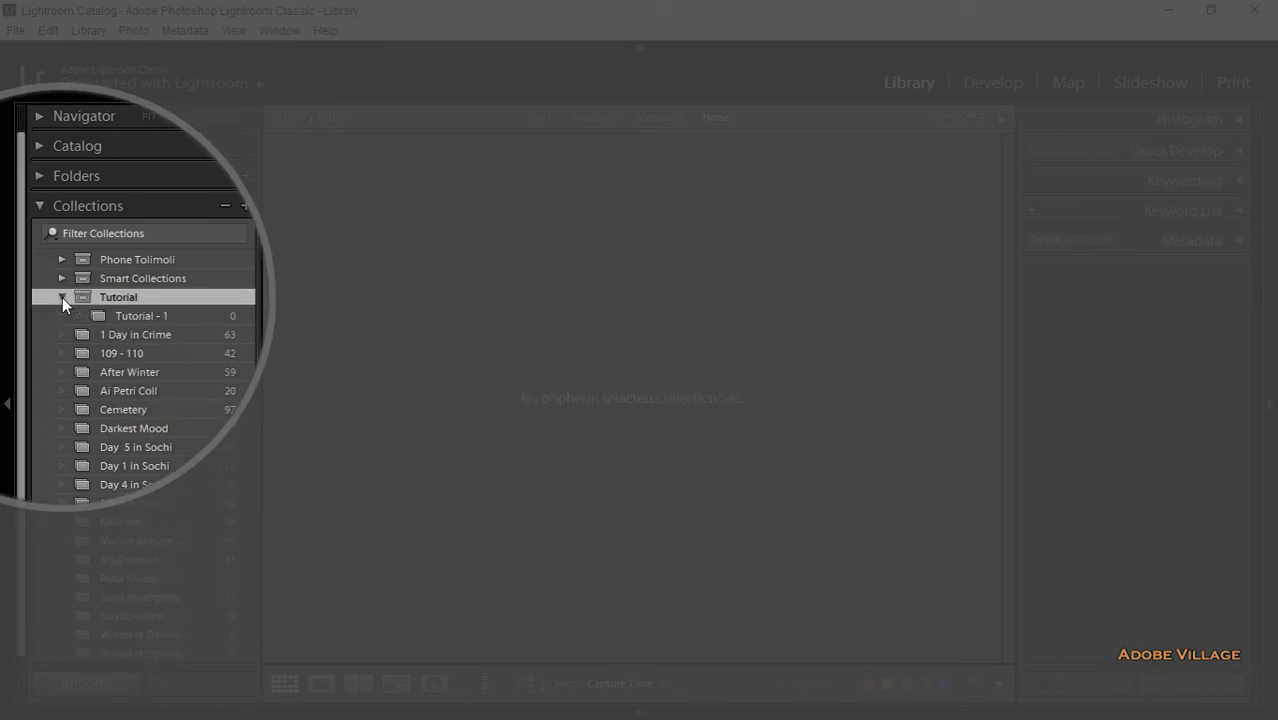
{"action": "left_click", "coordinate": [111, 369]}
{"action": "left_click_drag", "start_coordinate": [147, 367], "coordinate": [131, 295]}
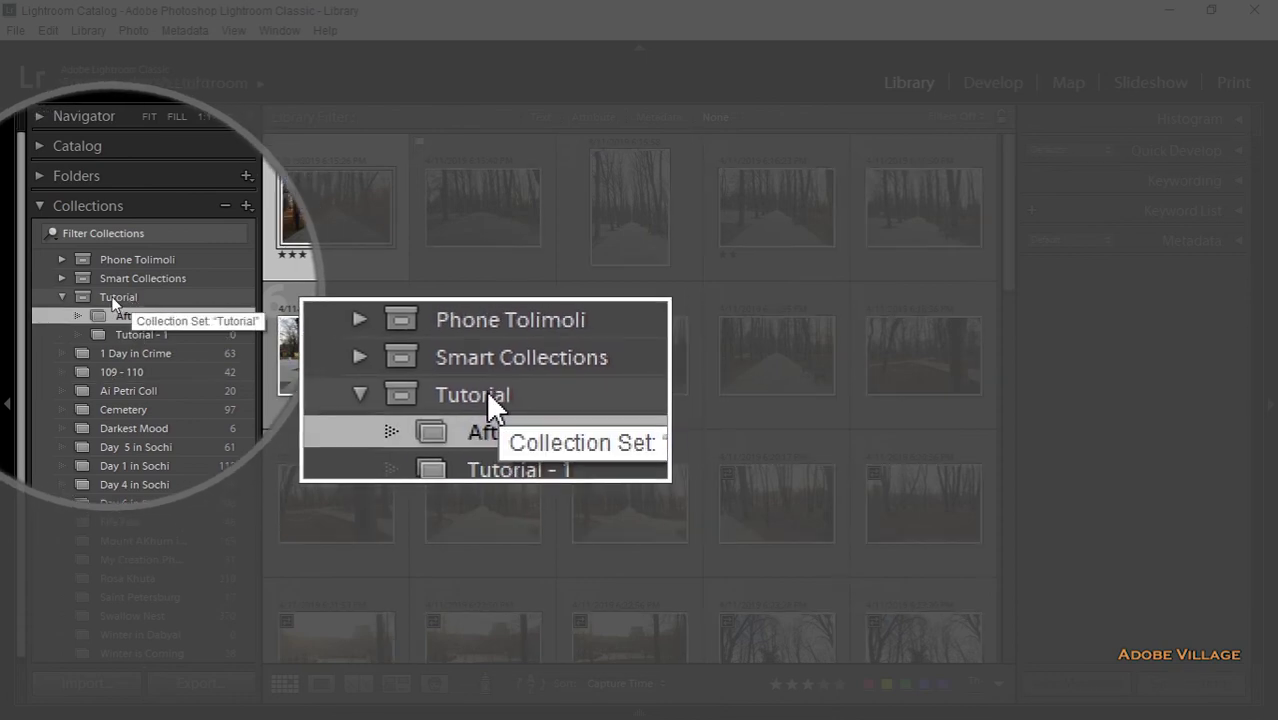
- Collapse and expand the Tutorial set to show its collections, view Tutorial - 1 and collapse the set again
{"action": "left_click", "coordinate": [64, 297]}
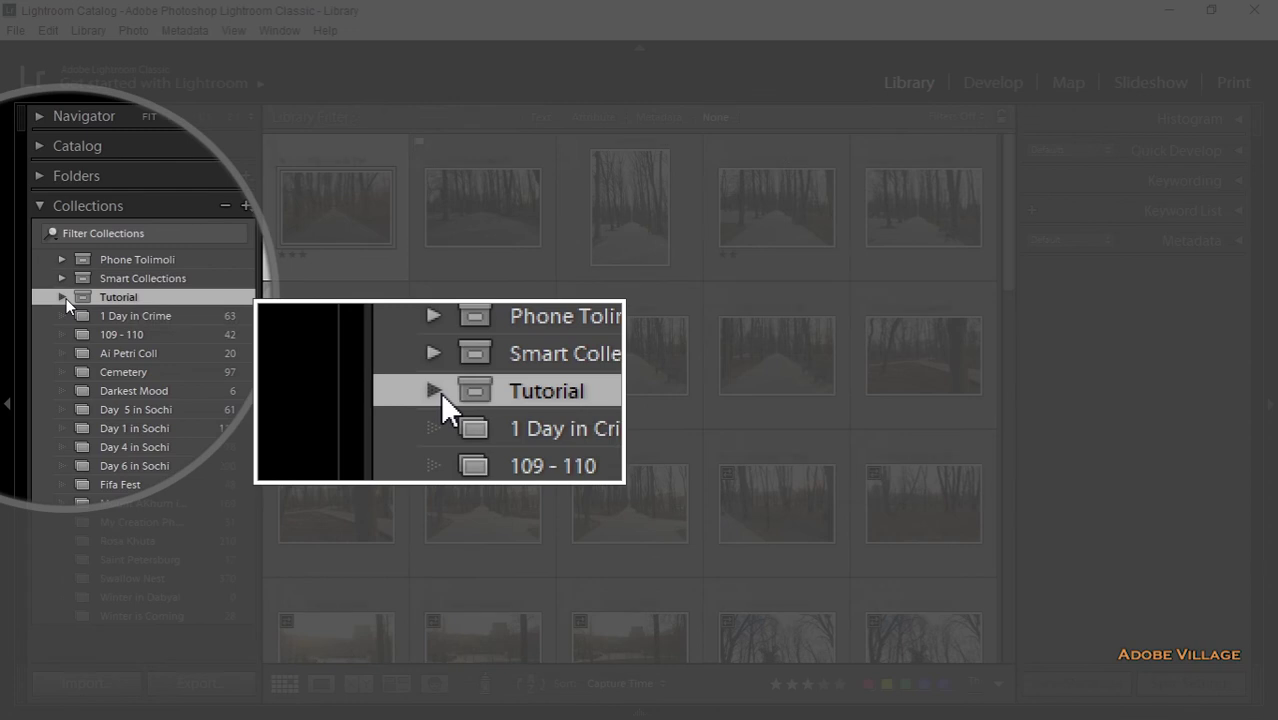
{"action": "left_click", "coordinate": [66, 298]}
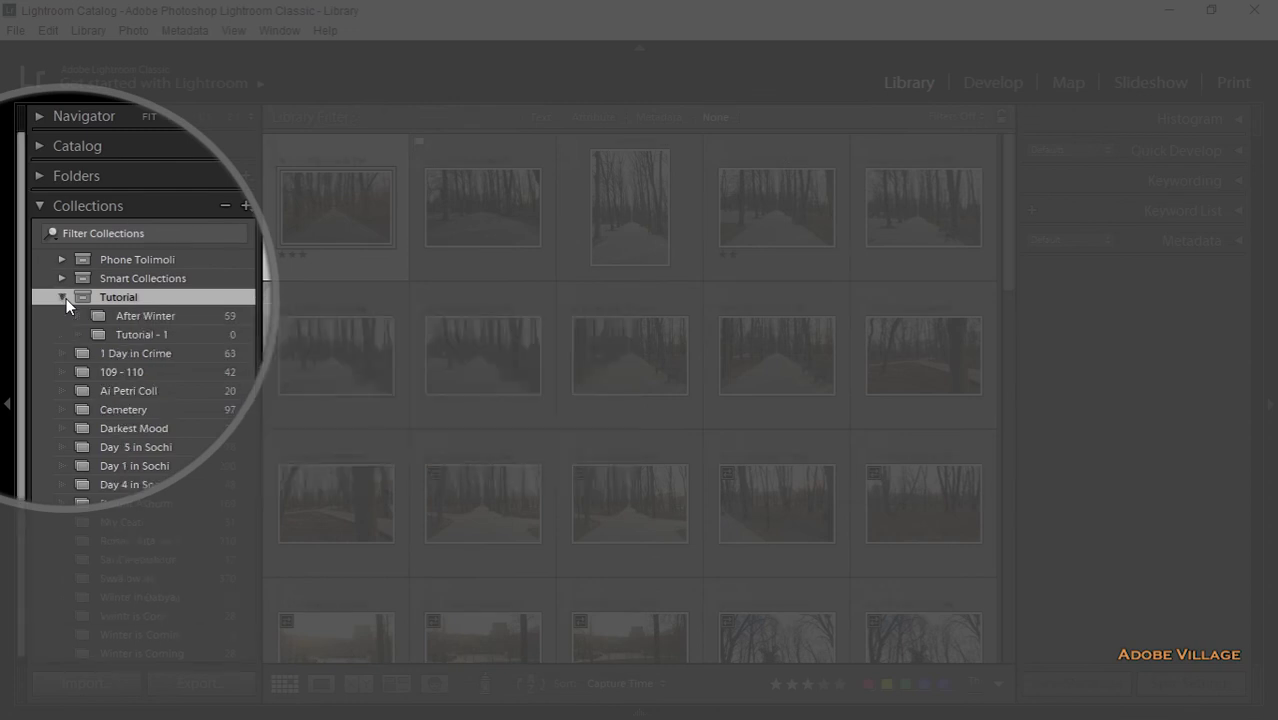
{"action": "left_click", "coordinate": [66, 298]}
{"action": "left_click", "coordinate": [66, 298]}
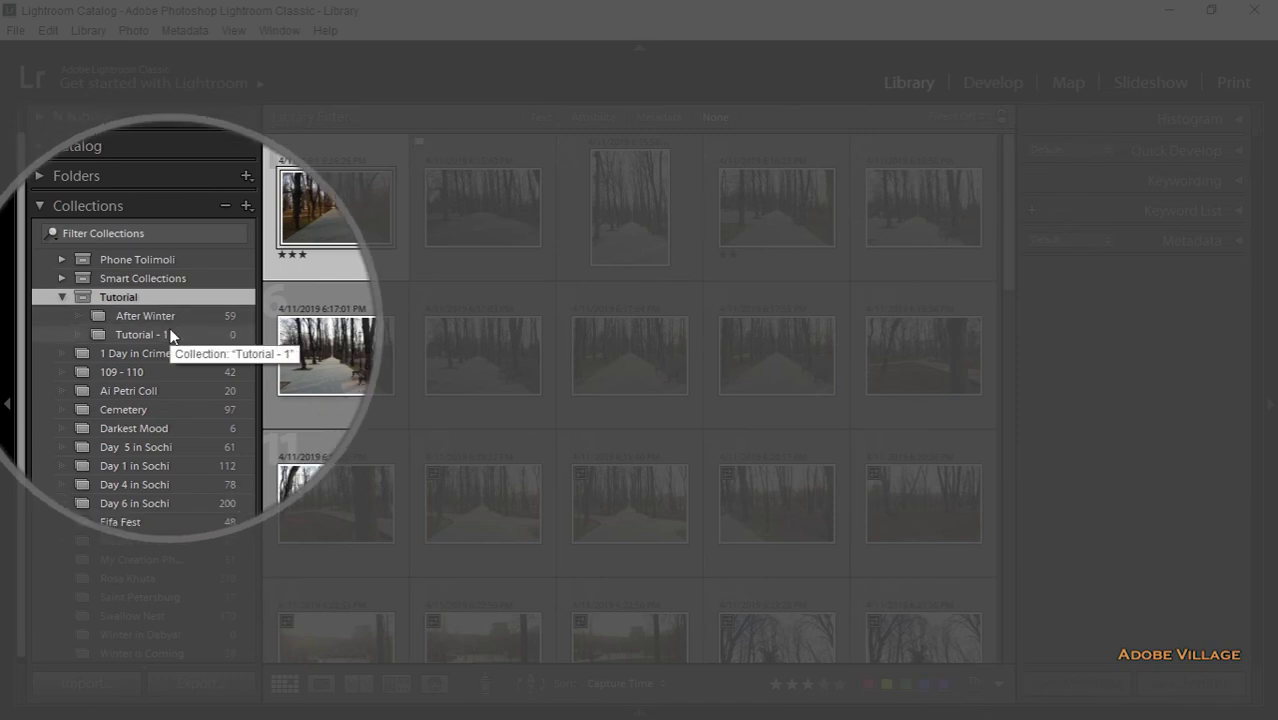
{"action": "left_click", "coordinate": [170, 335]}
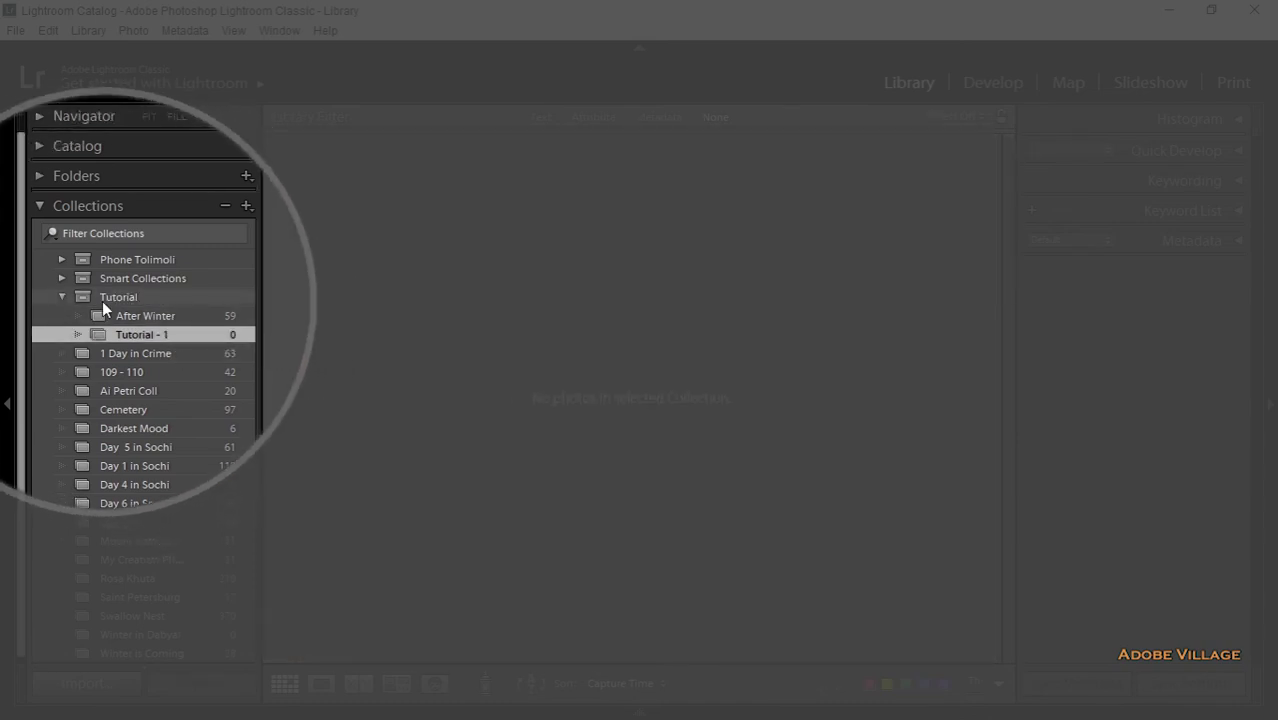
{"action": "left_click", "coordinate": [64, 296]}
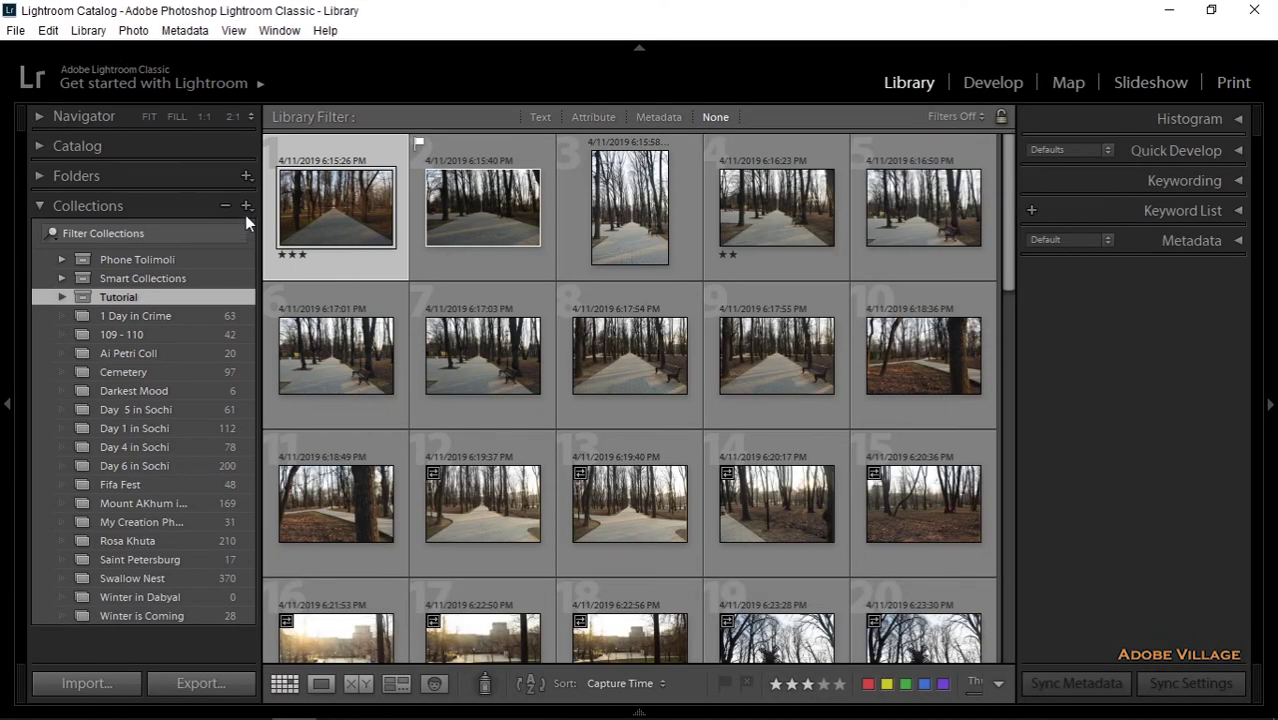
- Try the options for a new collection inside the Tutorial set, excluding the selected photos, and cancel without creating it
{"action": "left_click", "coordinate": [246, 205]}
{"action": "left_click", "coordinate": [308, 229]}
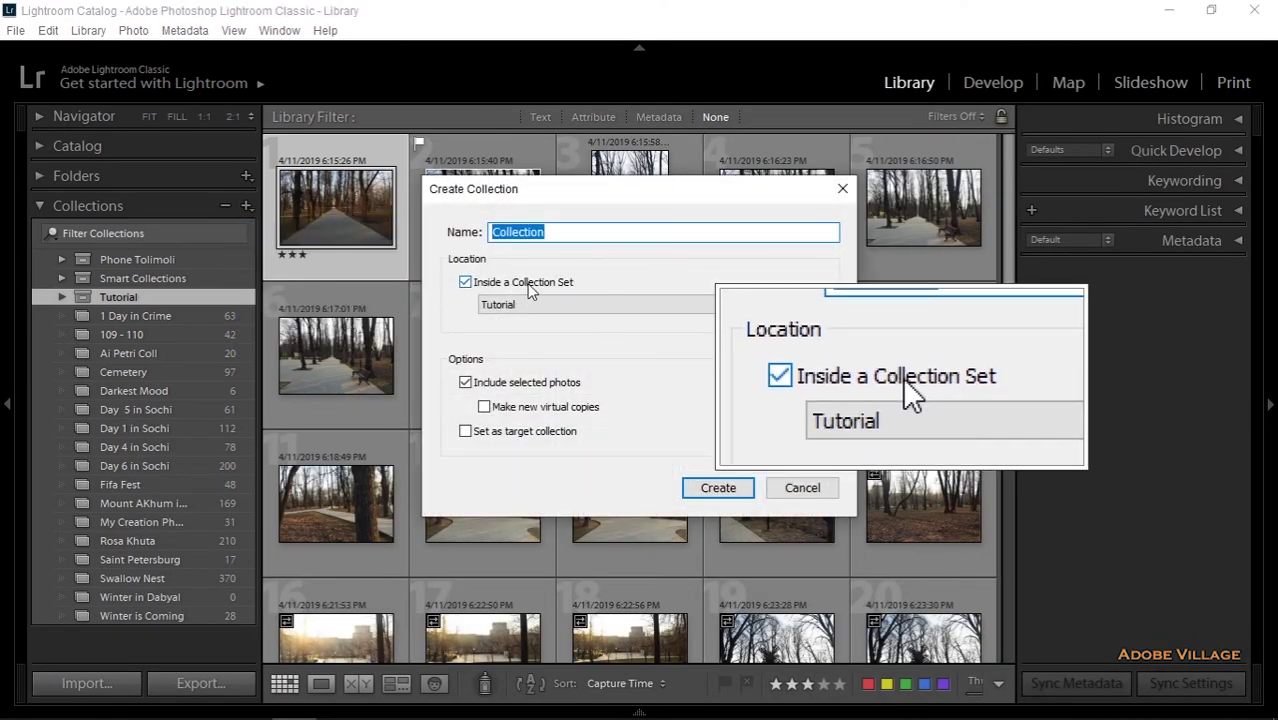
{"action": "left_click", "coordinate": [536, 305]}
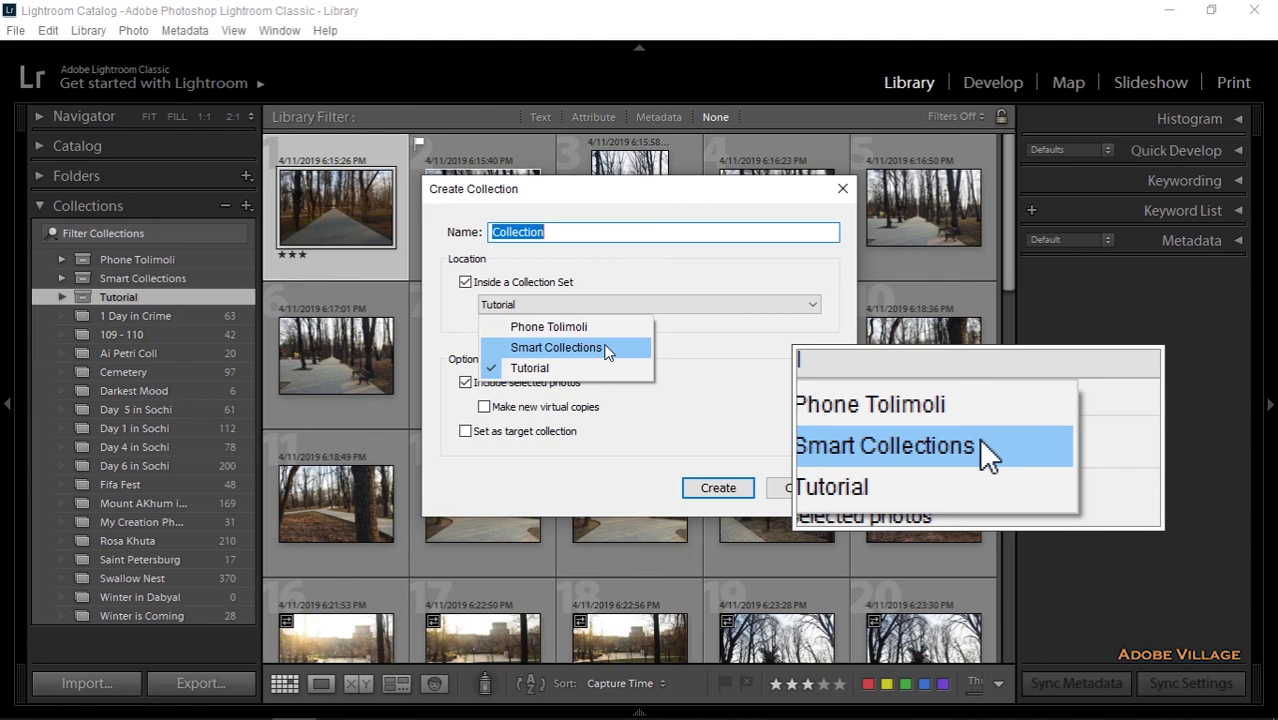
{"action": "left_click", "coordinate": [705, 358]}
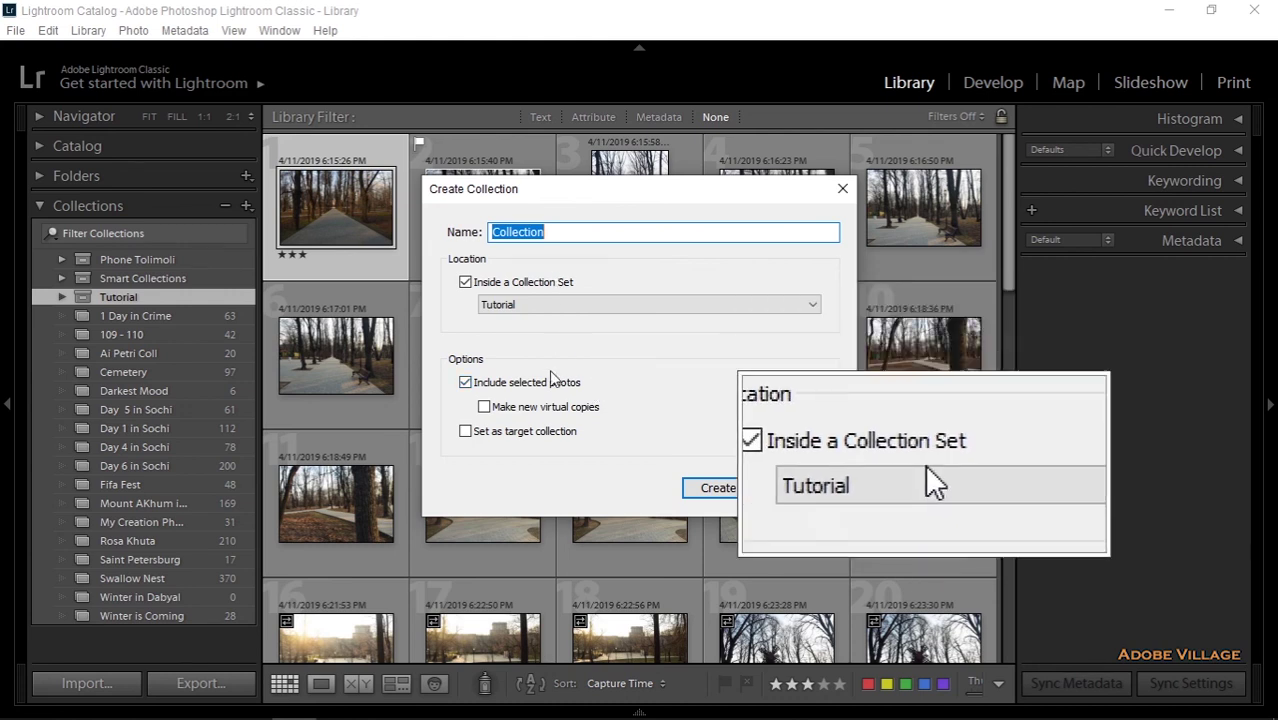
{"action": "left_click", "coordinate": [466, 383]}
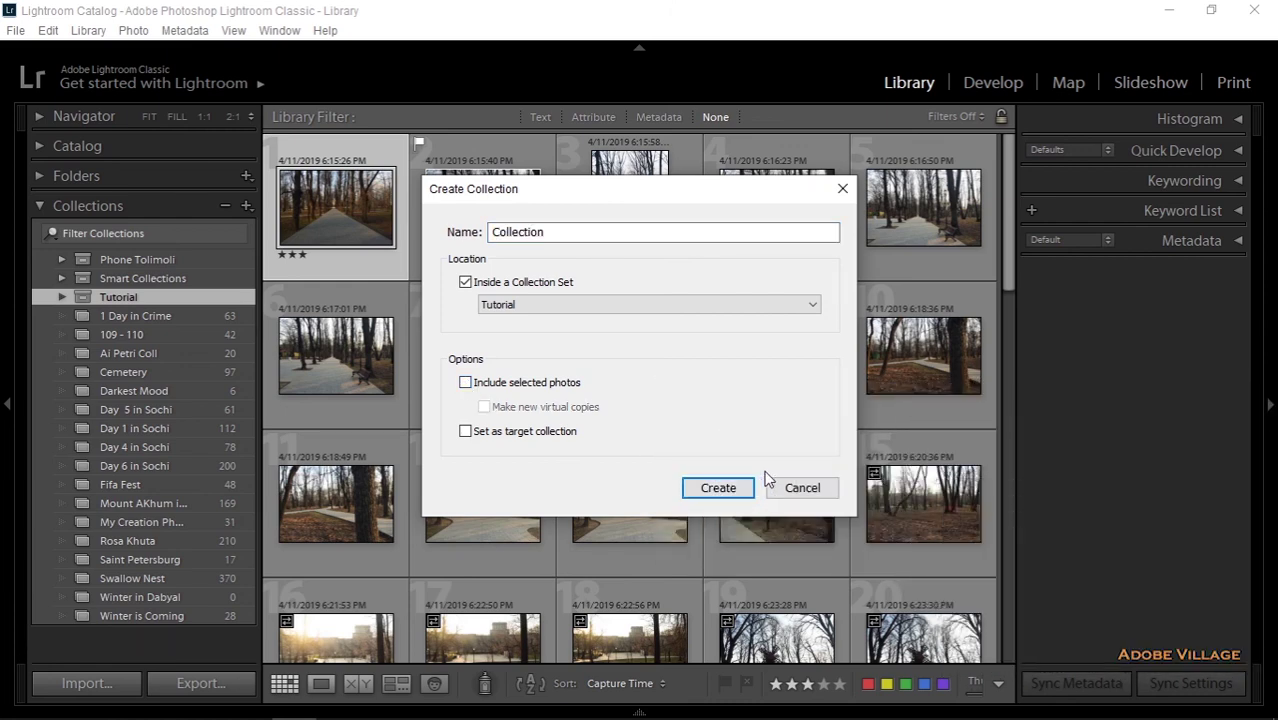
{"action": "left_click", "coordinate": [792, 491]}
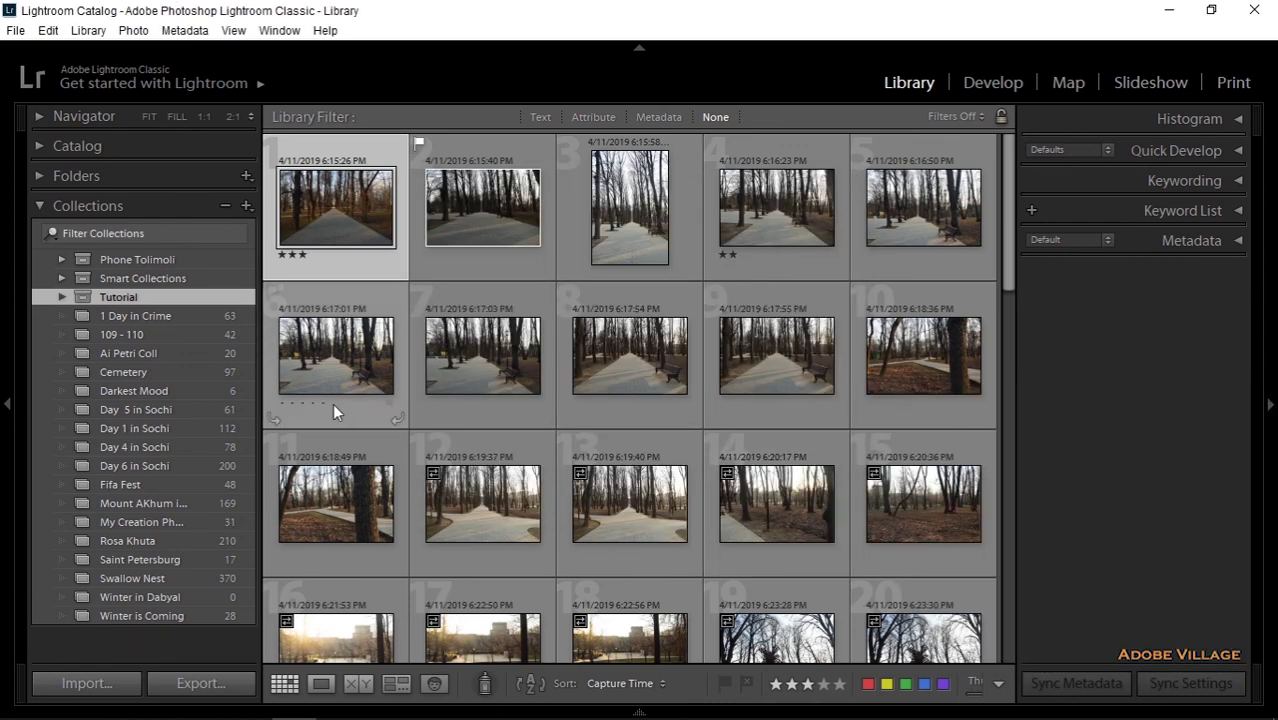